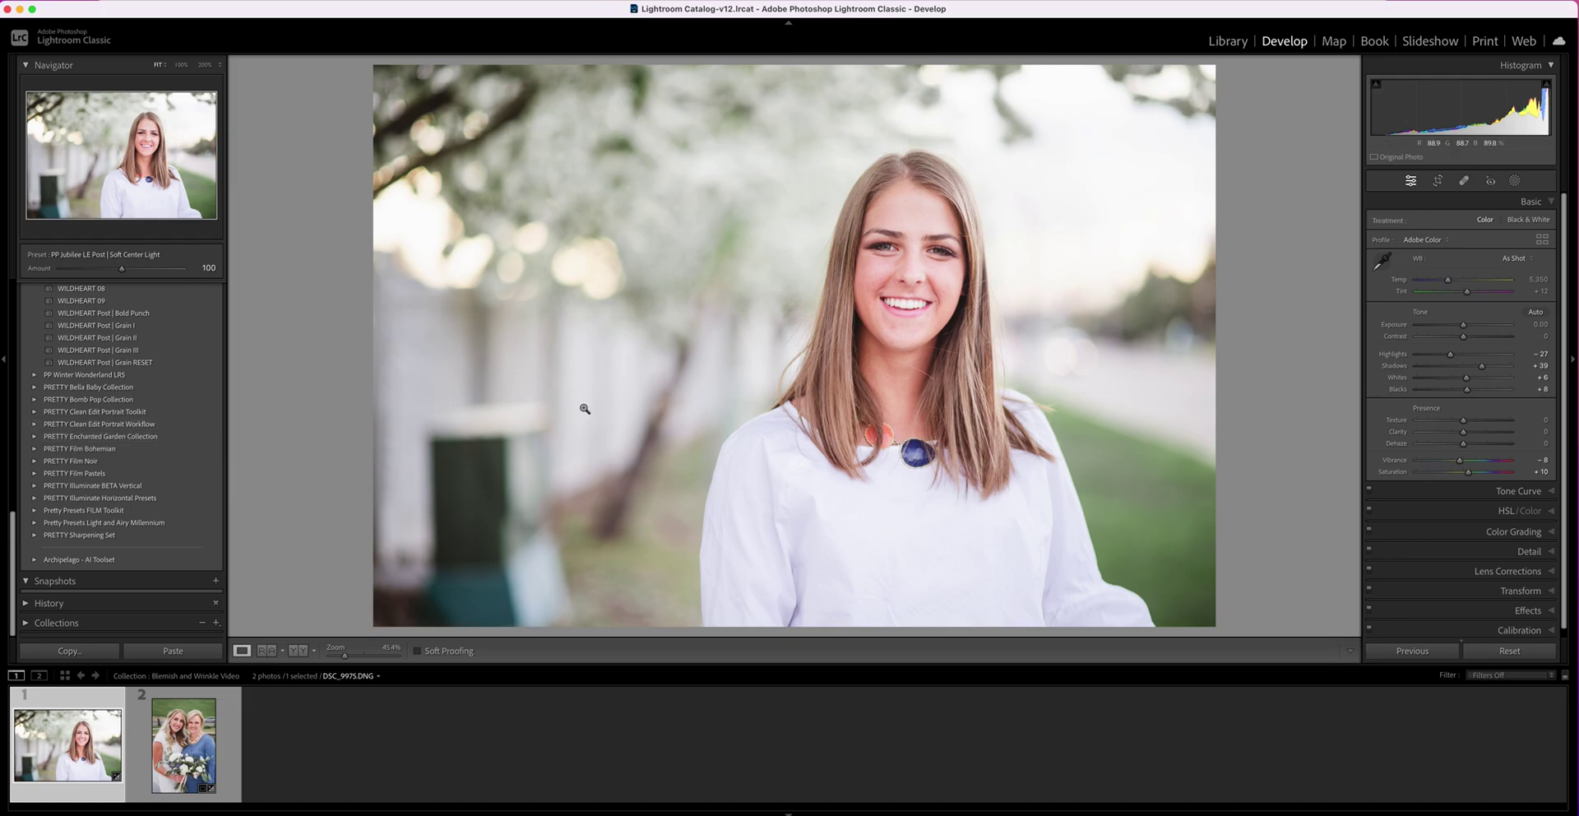
Step: View the portrait at 100% zoom and select the Spot Removal tool
left_click(182, 66)
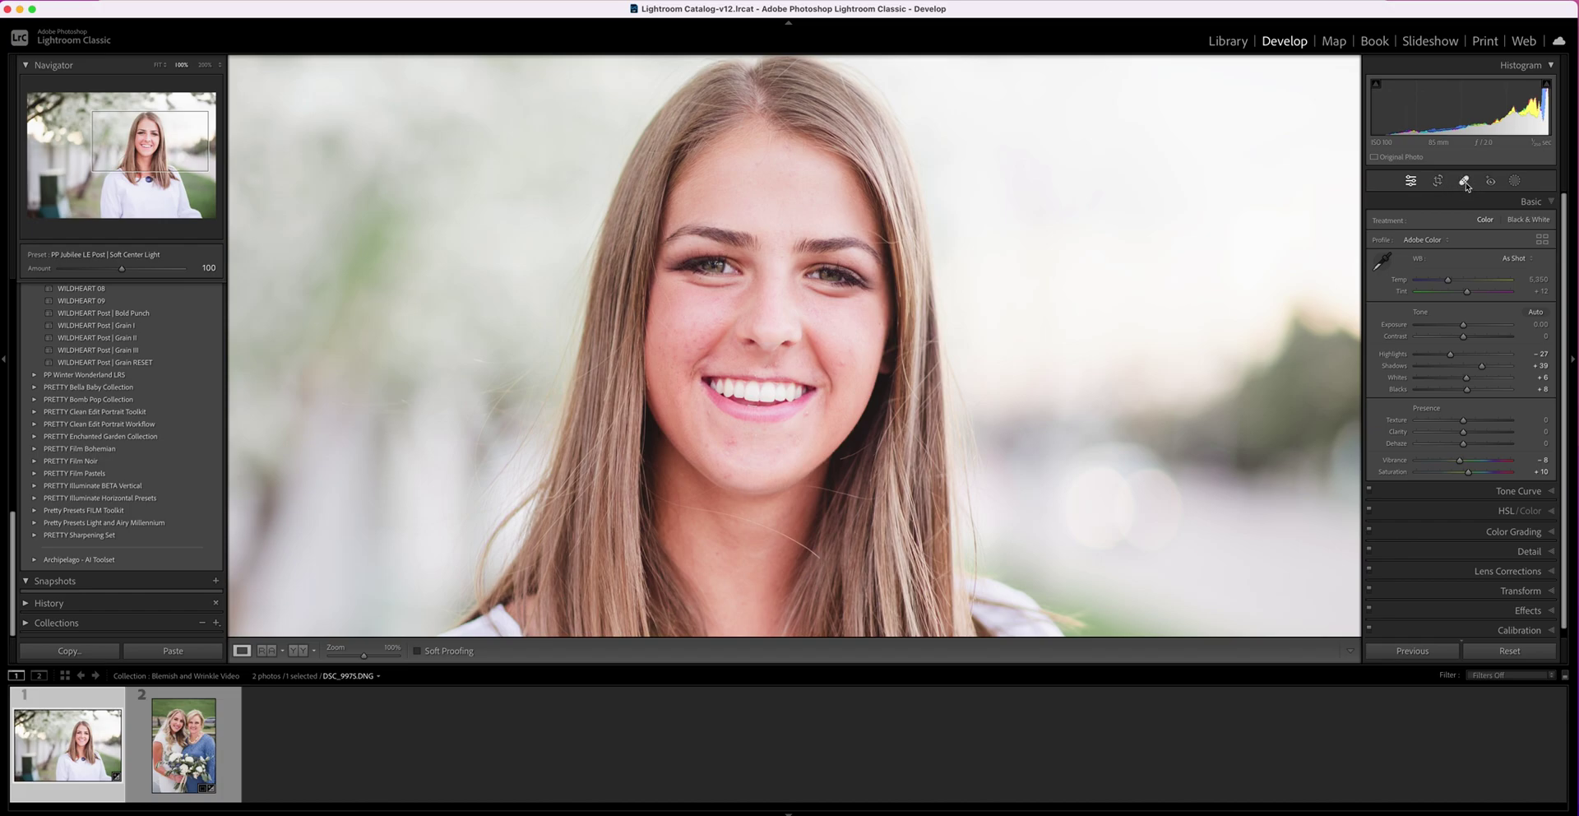
left_click(1465, 186)
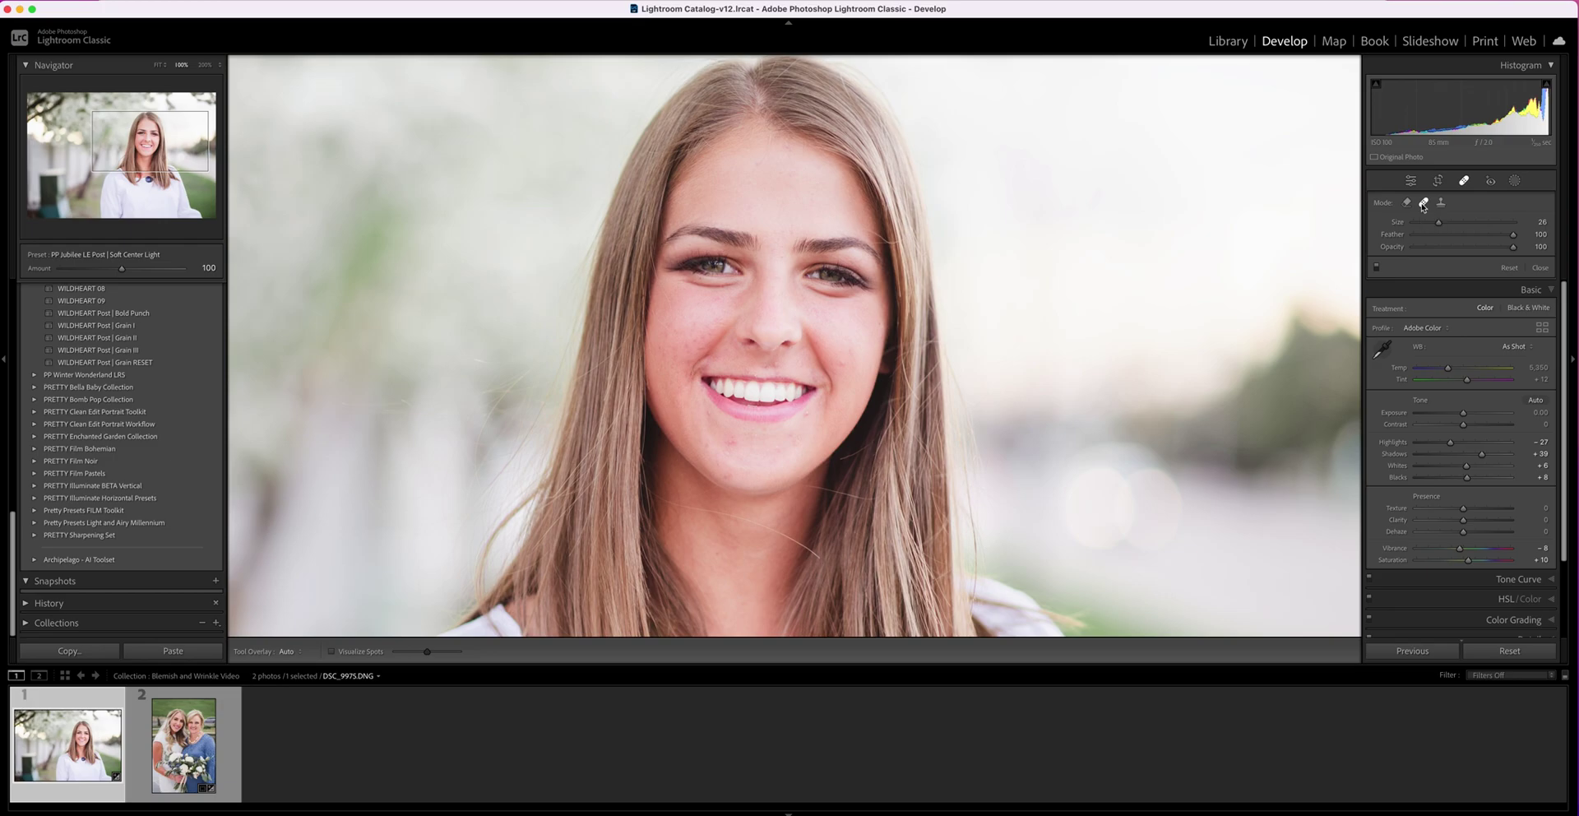
Step: Set the Spot Removal tool to Heal mode
left_click(1423, 205)
Step: Zoom to 200% and heal two blemishes below the lip and one lower on the chin
left_click(207, 66)
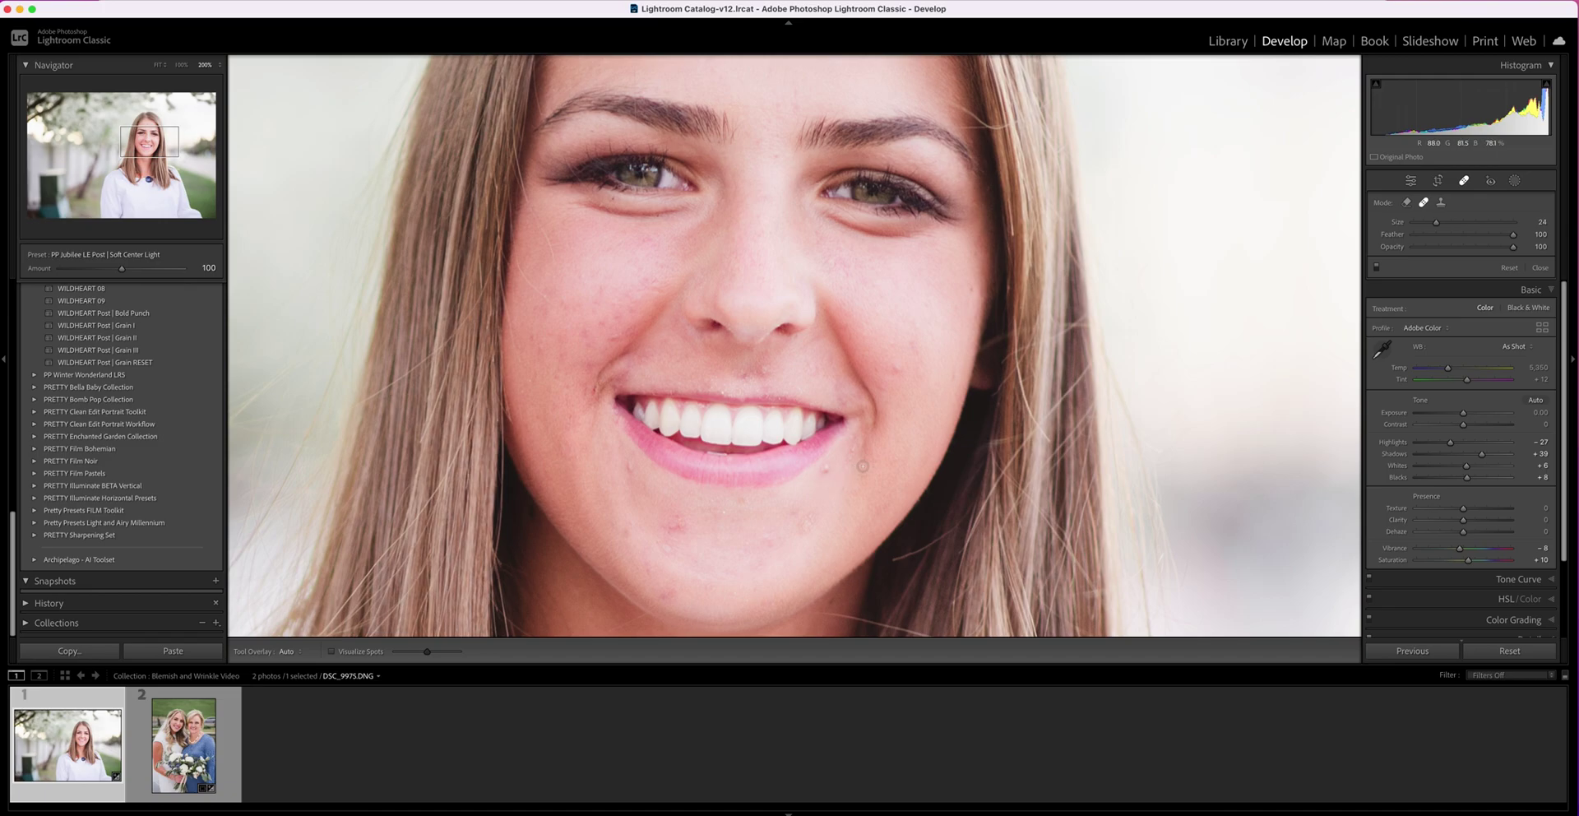
scroll(841, 470, "down", 2)
left_click(826, 469)
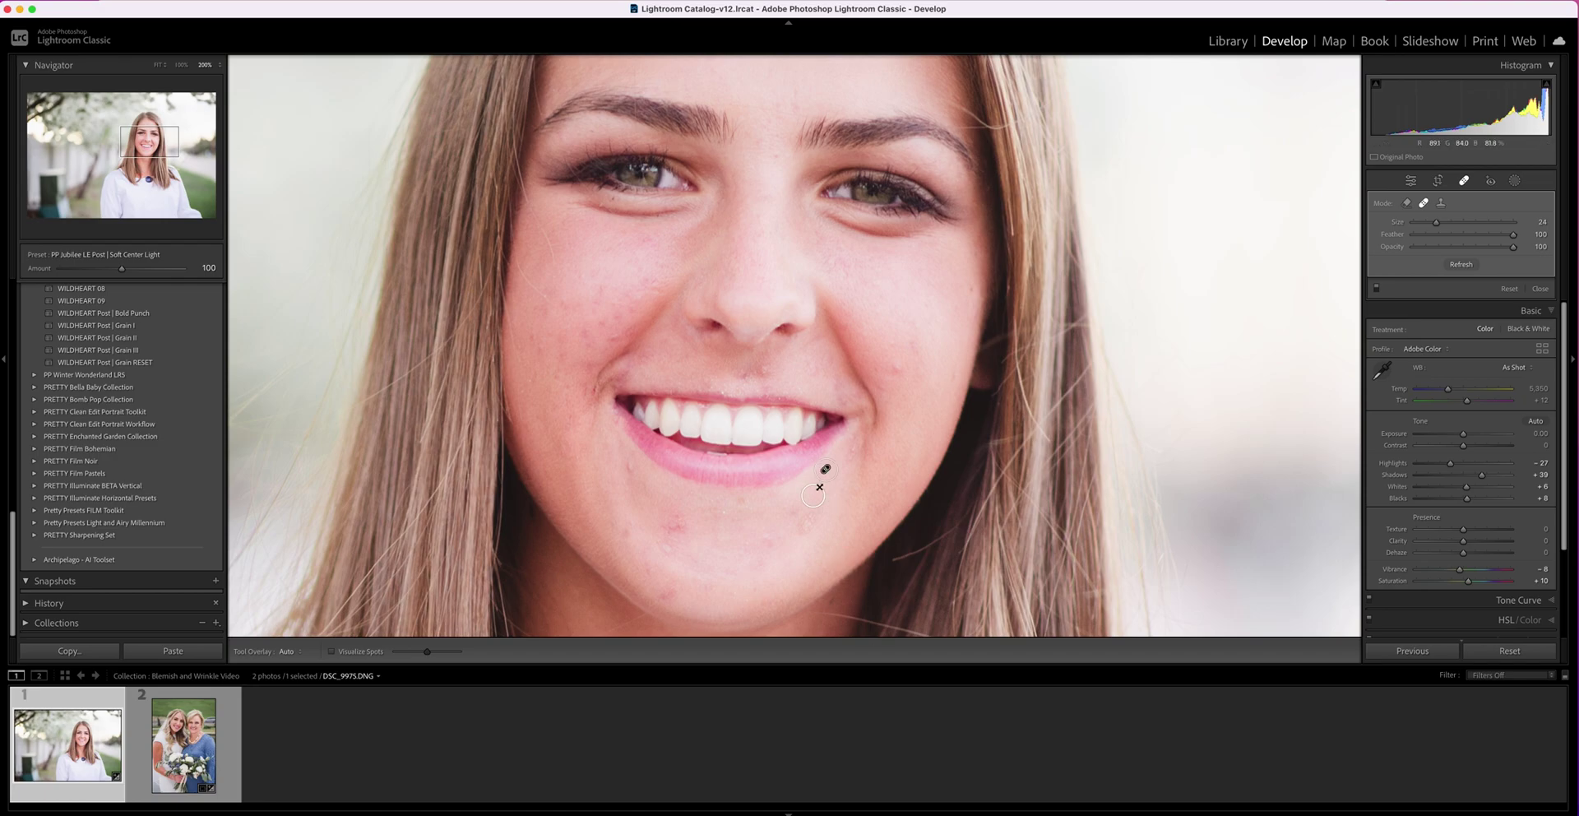
left_click(810, 492)
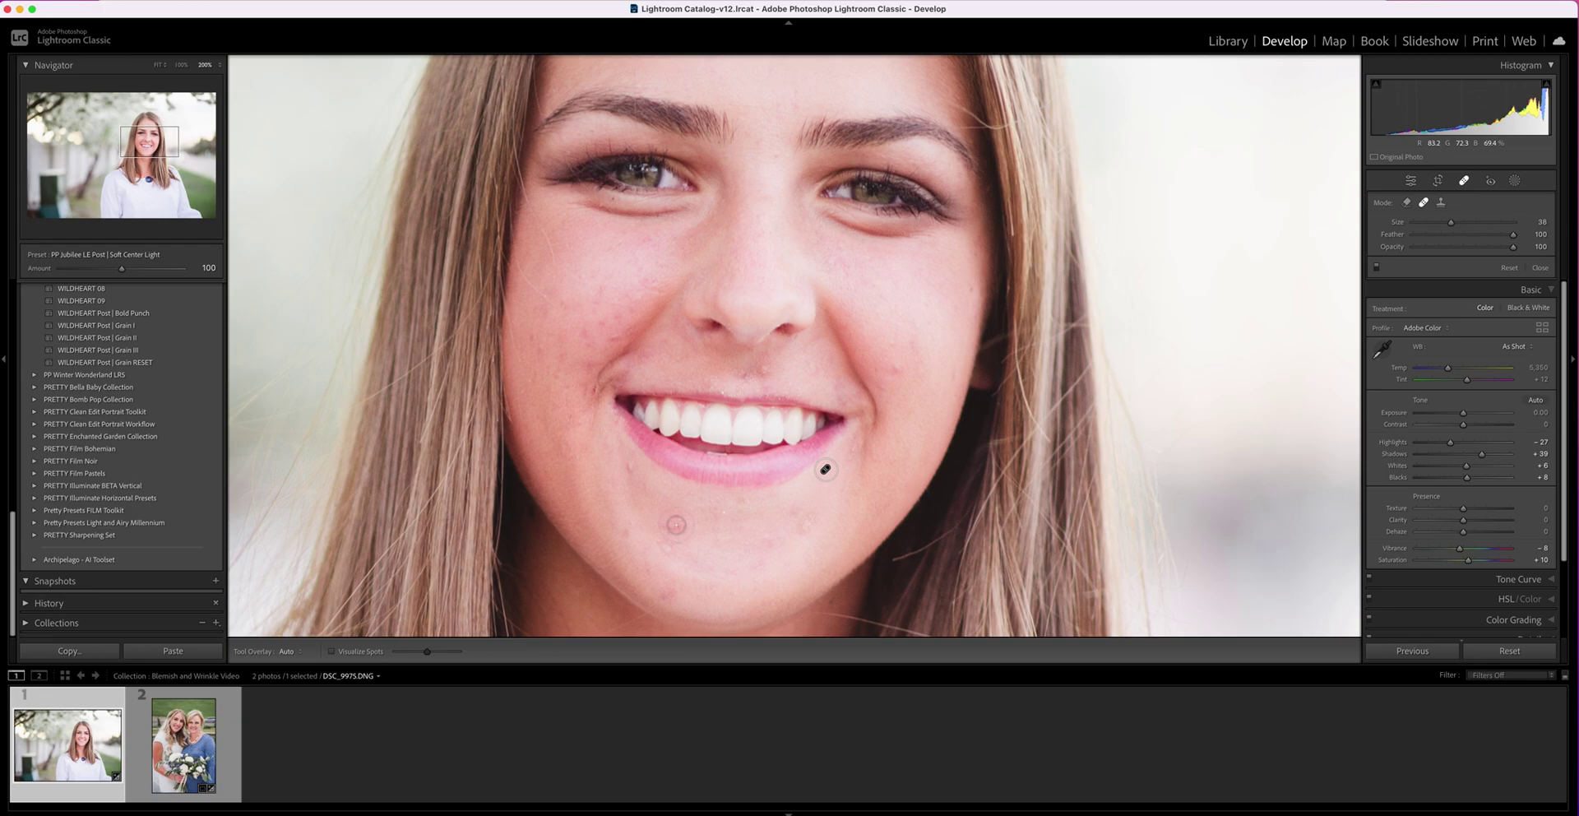
left_click(675, 525)
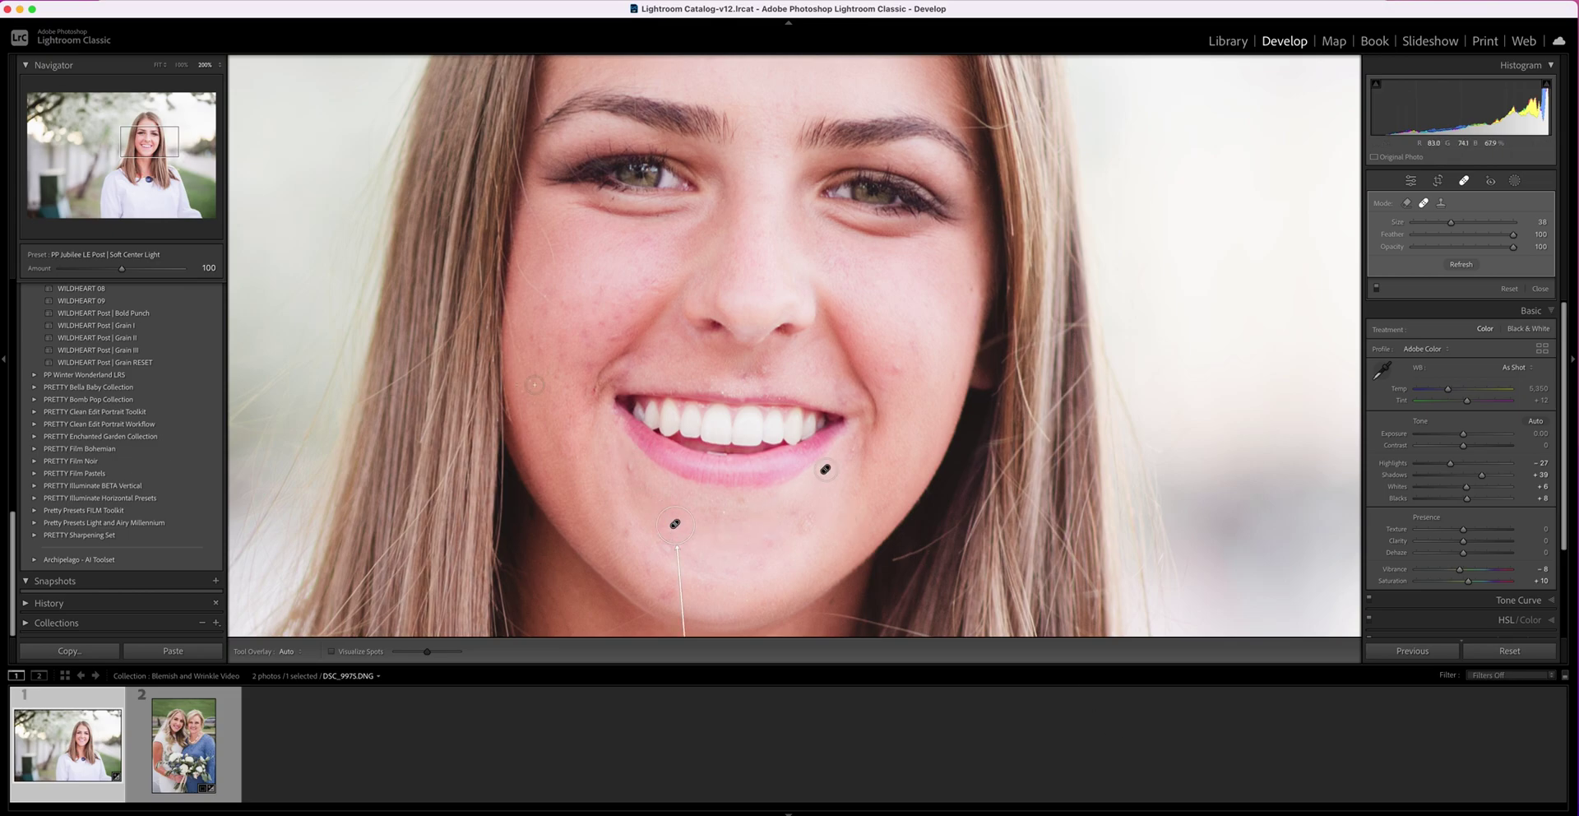
Step: Move the lower chin spot's source onto clean skin and heal a blemish beside the mouth corner
left_click_drag(146, 144, 141, 151)
left_click_drag(785, 542, 796, 411)
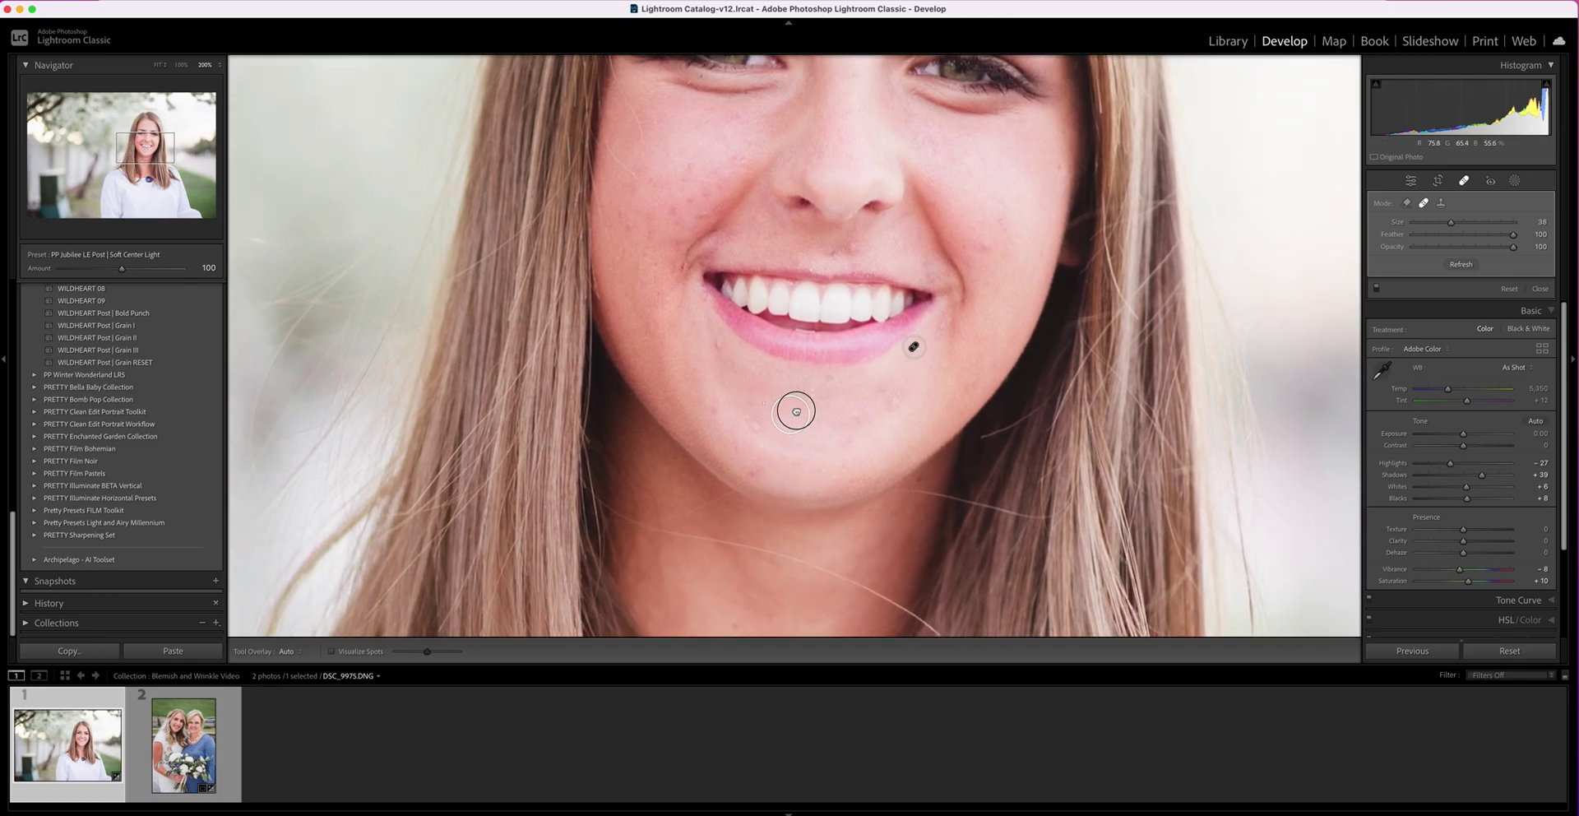
left_click_drag(796, 411, 796, 411)
key("Escape")
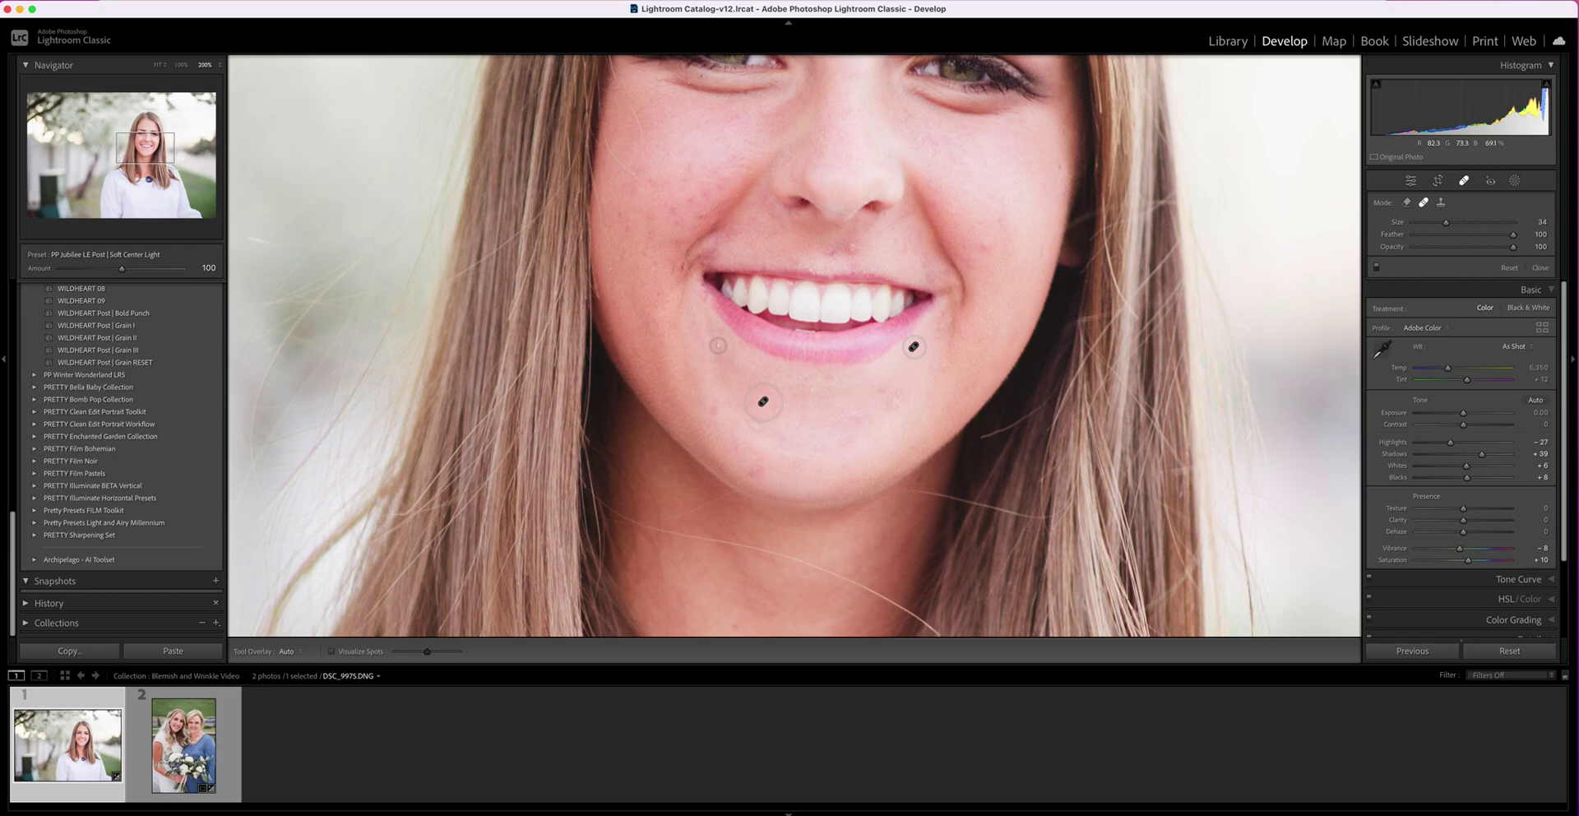
left_click(718, 345)
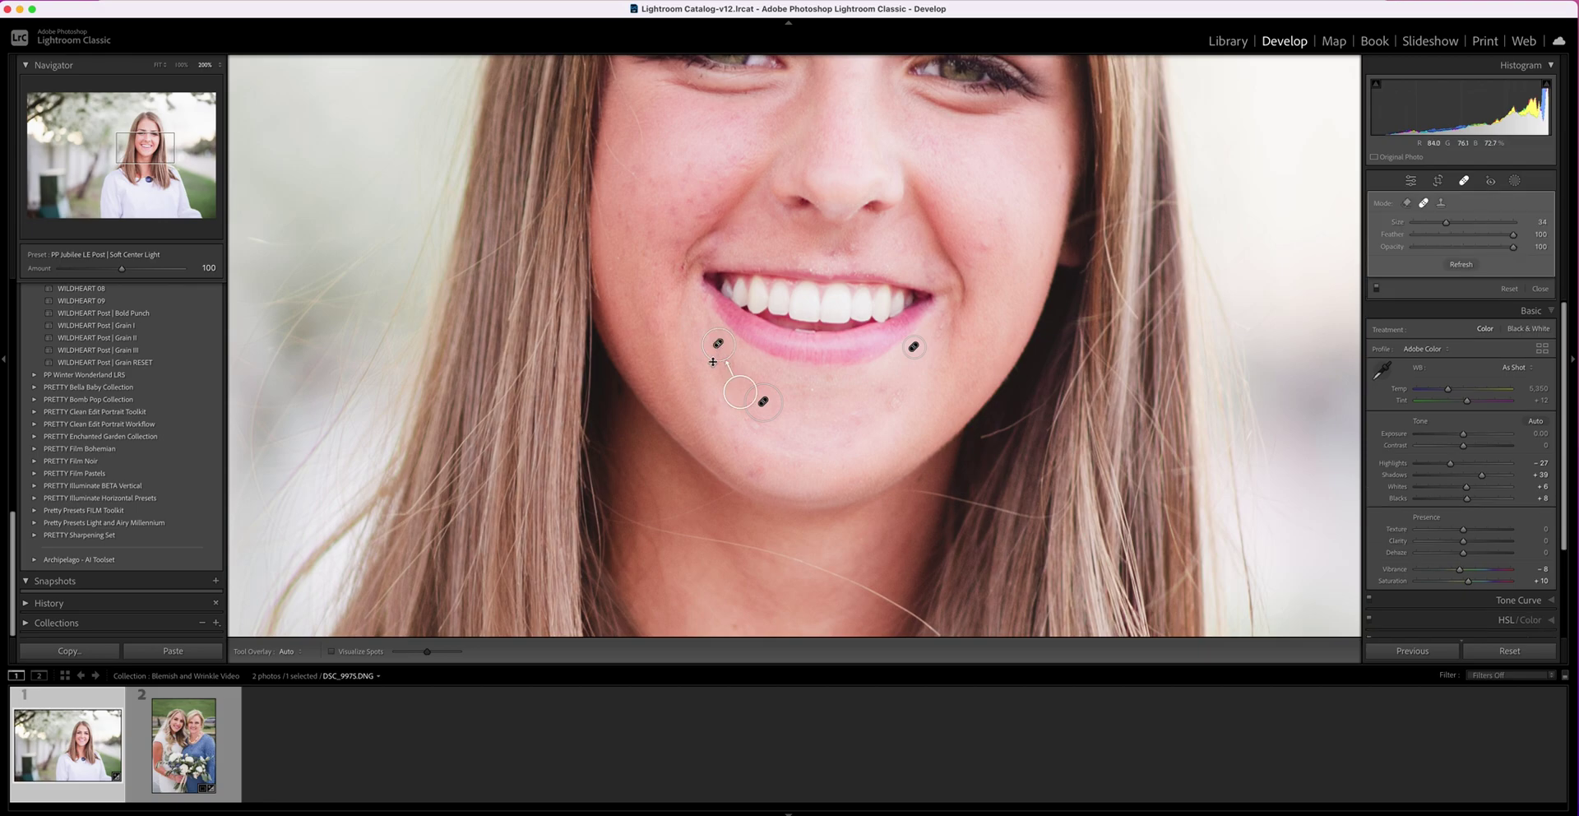
Step: Re-source the mouth-corner spot onto clean chin skin and heal two more chin blemishes
mouse_move(749, 393)
left_mouse_down()
mouse_move(728, 363)
mouse_move(742, 366)
left_mouse_up()
left_click(755, 470)
mouse_move(727, 437)
left_mouse_down()
mouse_move(793, 462)
mouse_move(751, 442)
left_mouse_up()
left_click(714, 409)
left_click_drag(714, 409, 696, 386)
key("super+z")
Step: Heal blemishes on the smiling cheek, under the nose and beside the nose, with brush size 21
left_click(985, 247)
left_click(852, 246)
key("Delete")
left_click(852, 247)
left_click(831, 252)
left_click(831, 251)
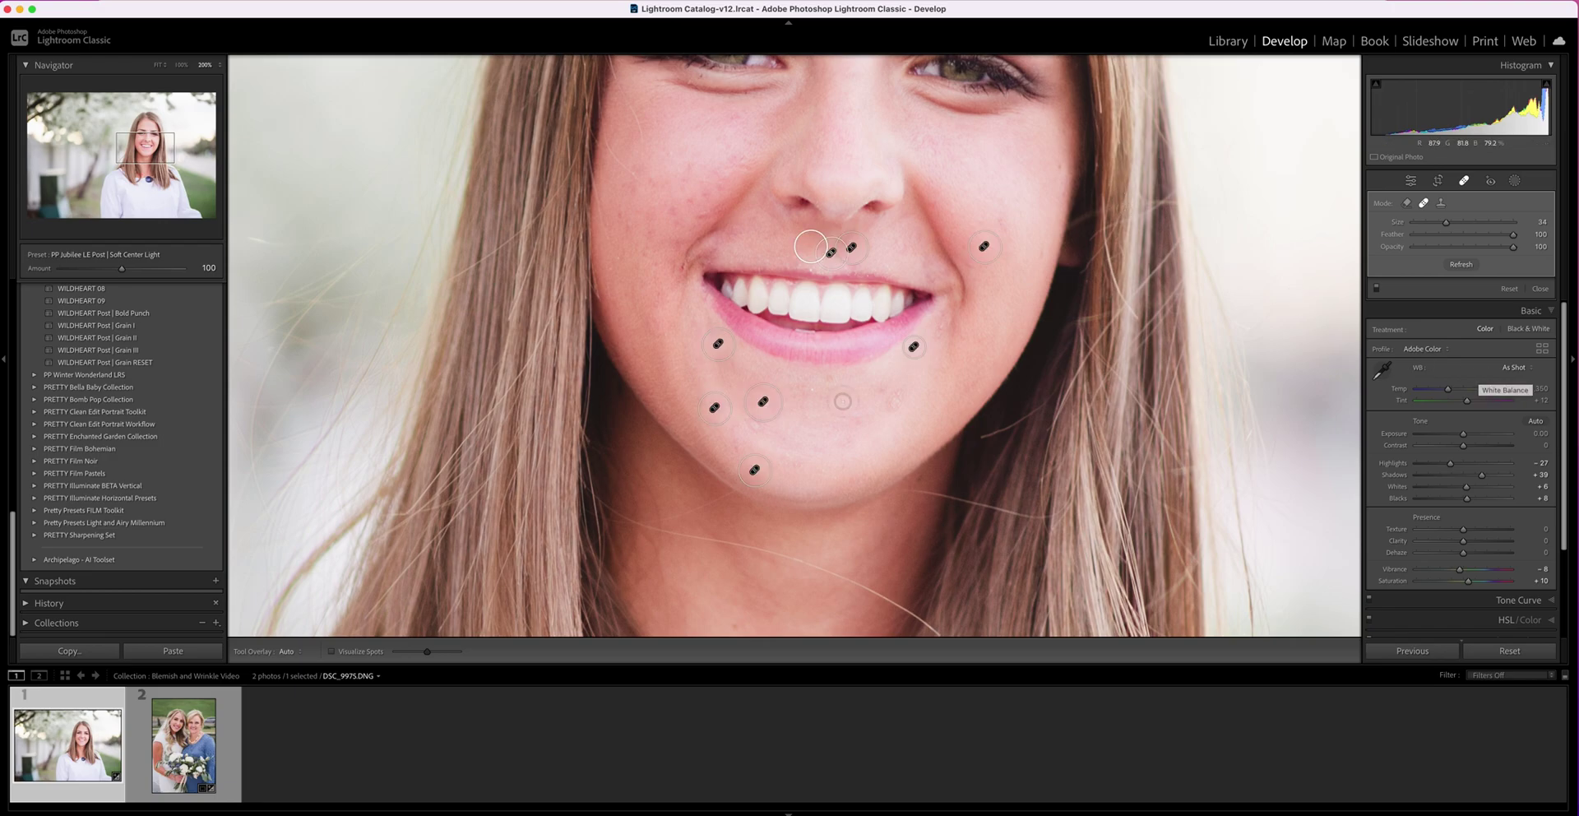
scroll(831, 379, "down", 2)
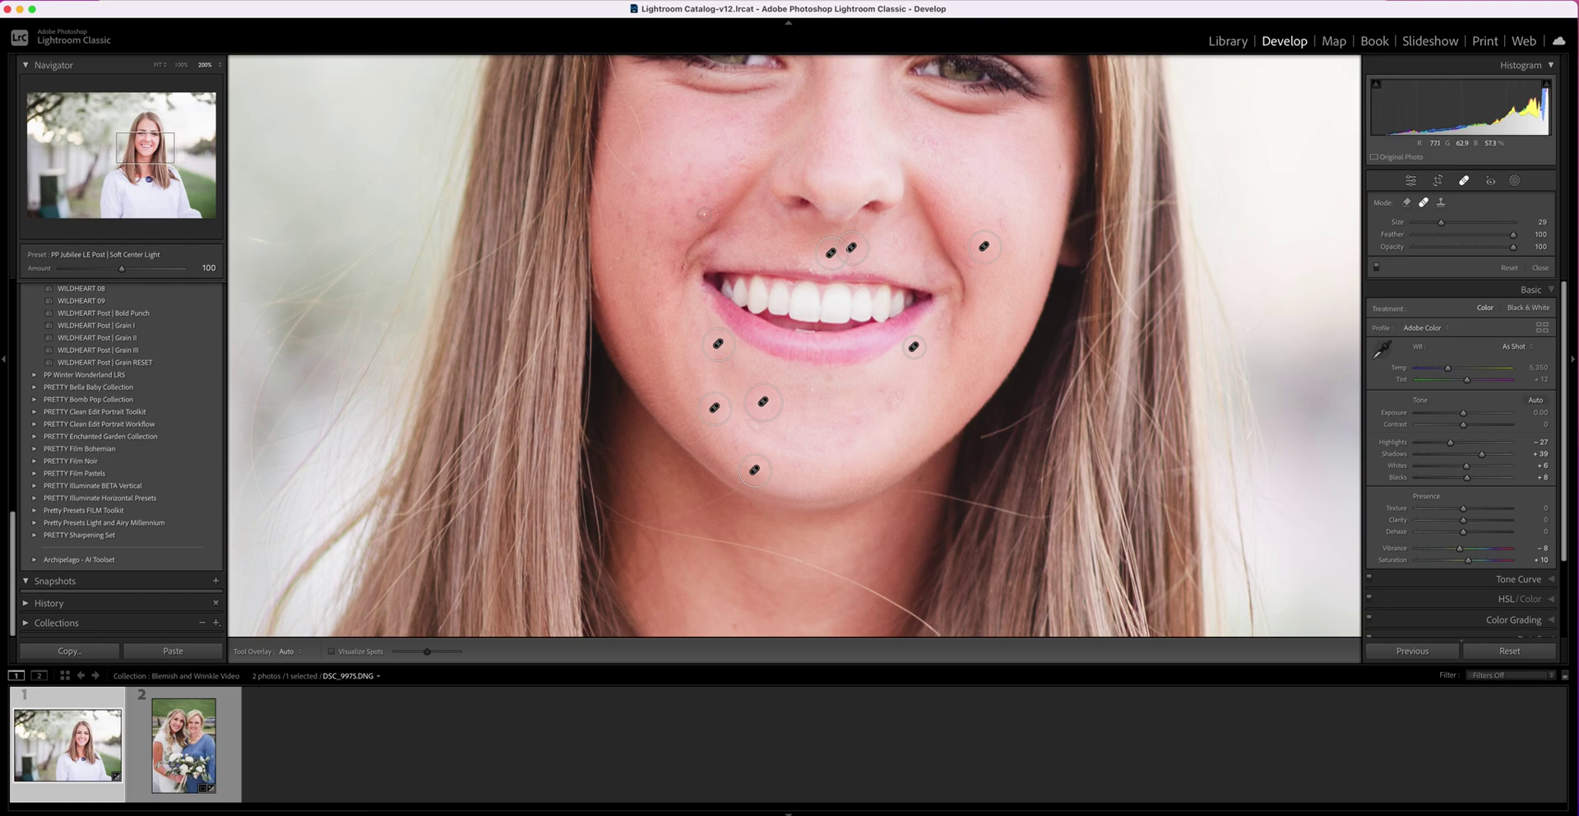
left_click(700, 214)
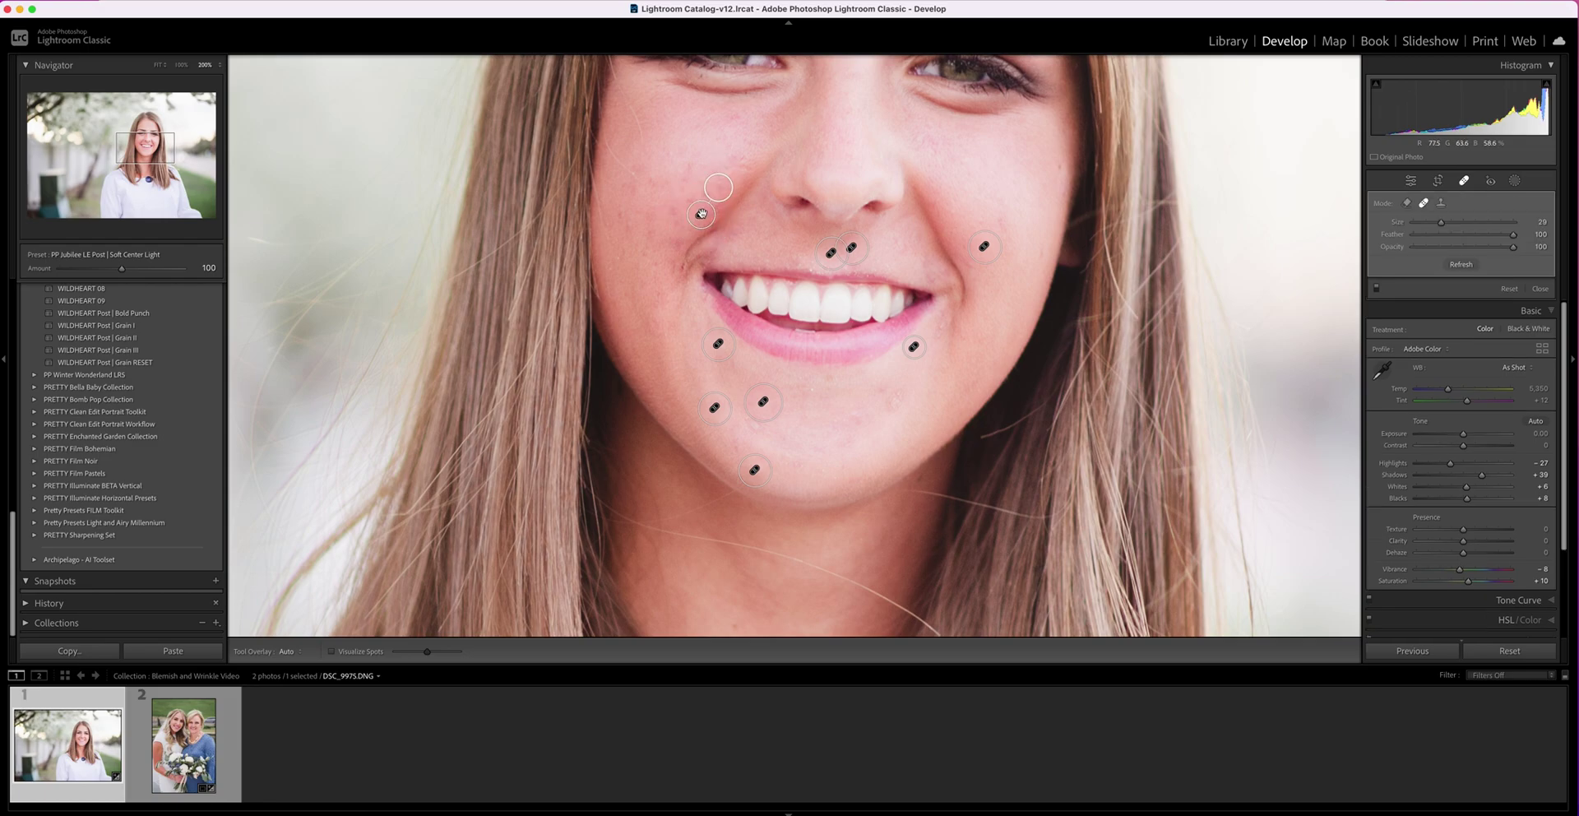
mouse_move(721, 185)
left_mouse_down()
mouse_move(747, 156)
mouse_move(738, 178)
left_mouse_up()
Step: Paint a heal stroke along the neck crease below the chin and source it from skin beneath
key("Escape")
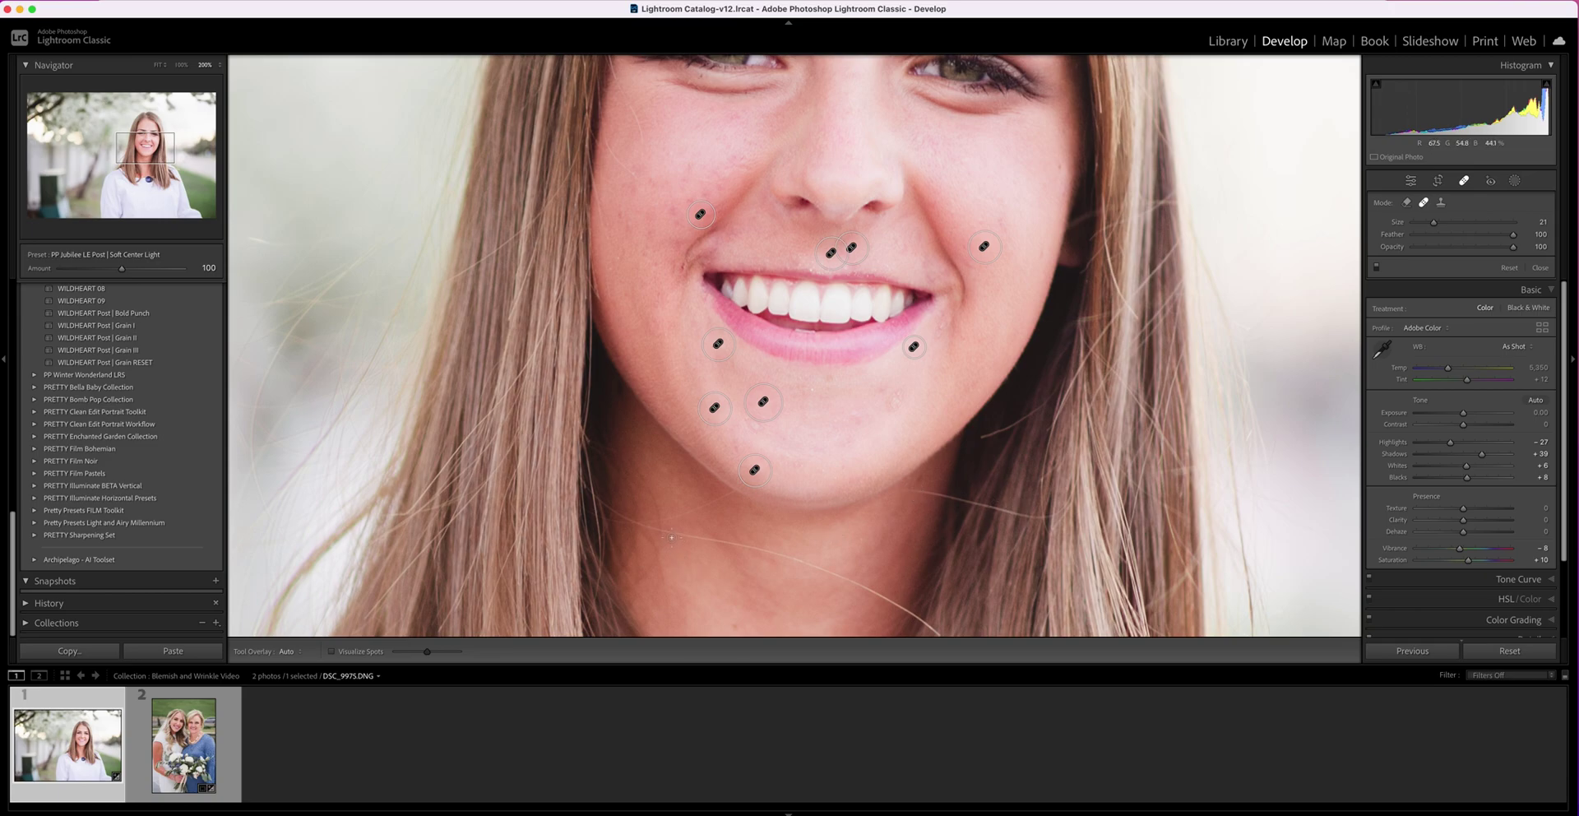
mouse_move(671, 537)
left_mouse_down()
mouse_move(793, 559)
mouse_move(912, 616)
left_mouse_up()
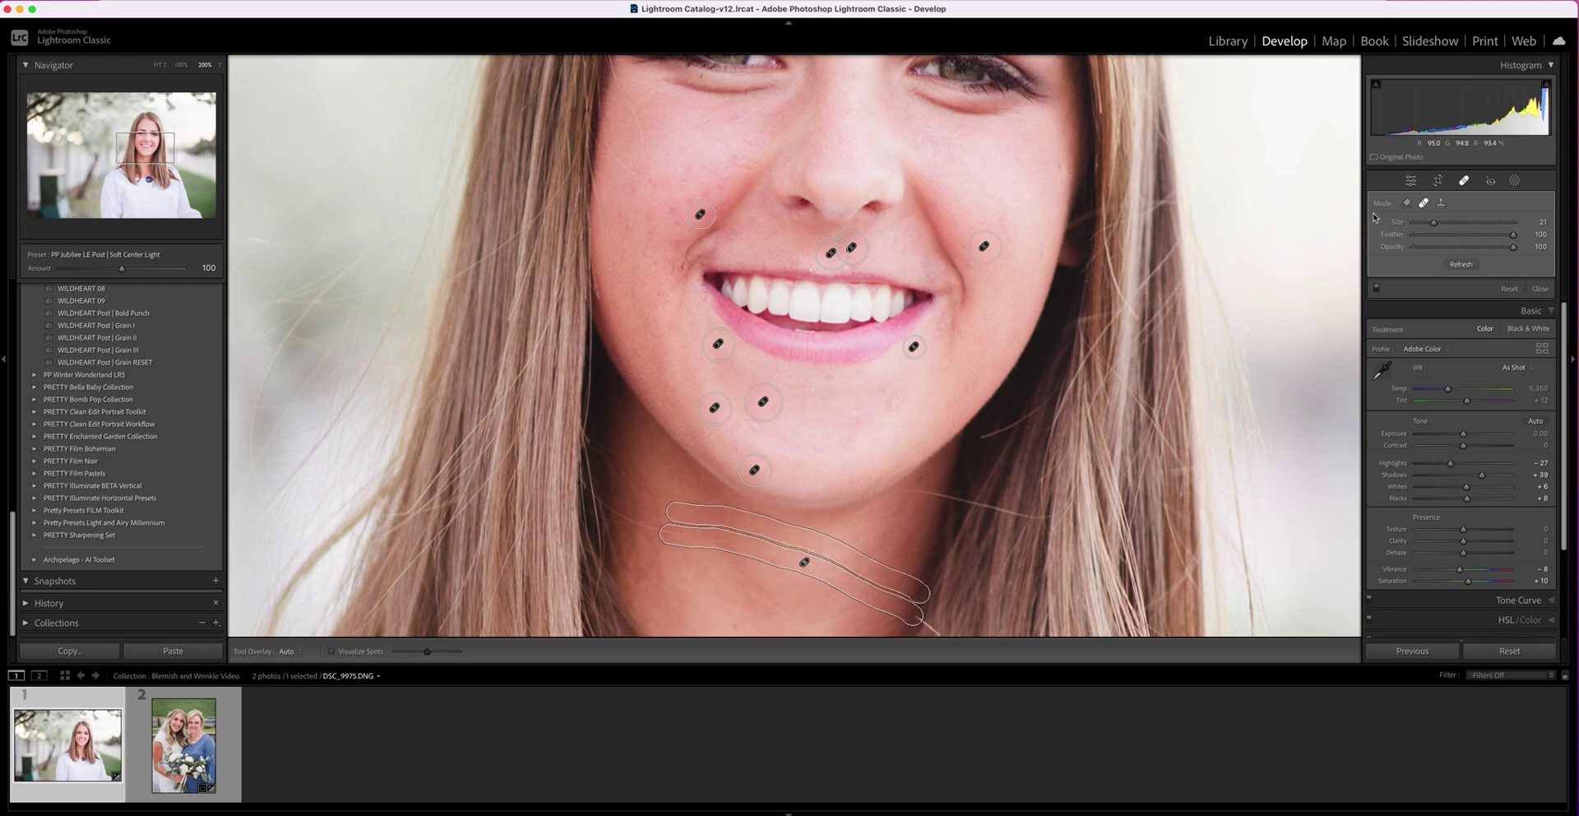
left_click(1441, 204)
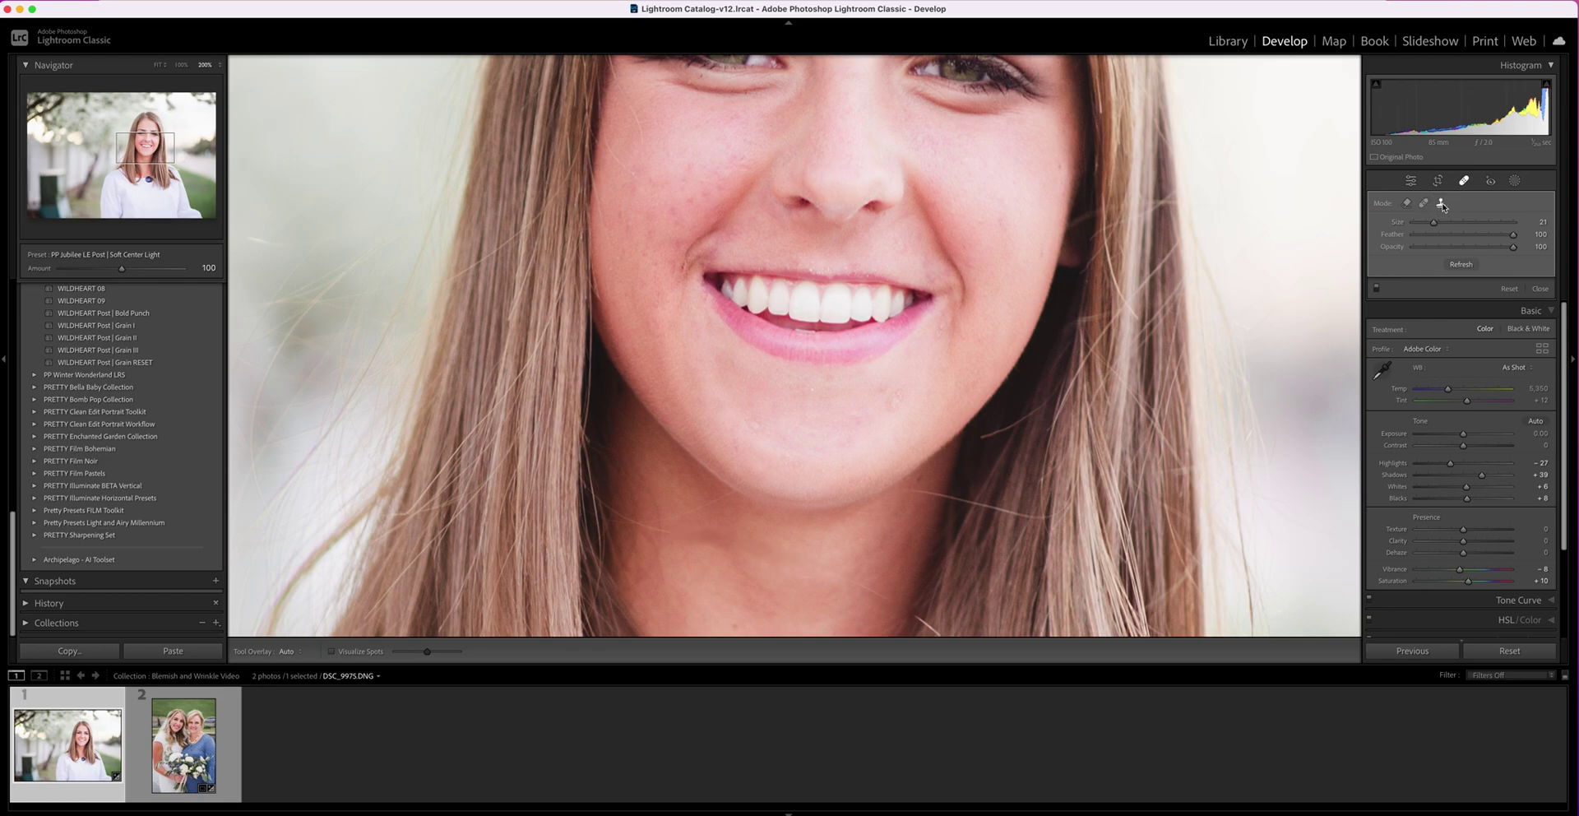
left_click(1423, 203)
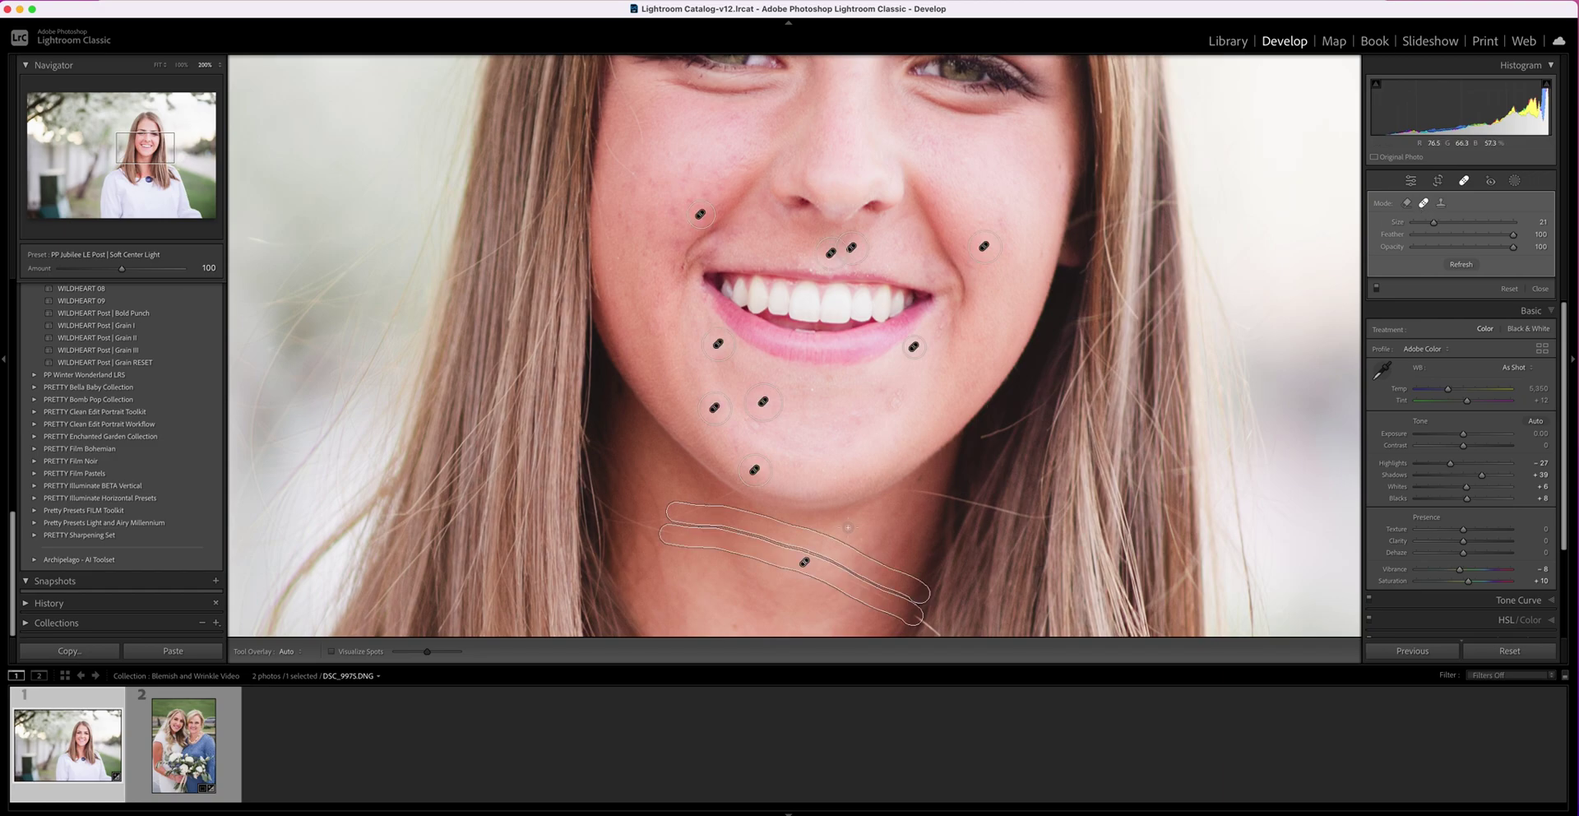
left_click_drag(803, 543, 788, 586)
left_click_drag(789, 586, 788, 586)
Step: Hide overlays, paint five heal strokes over neck and chin creases, then select DSC_6375.DNG
key("h")
left_click_drag(854, 580, 895, 602)
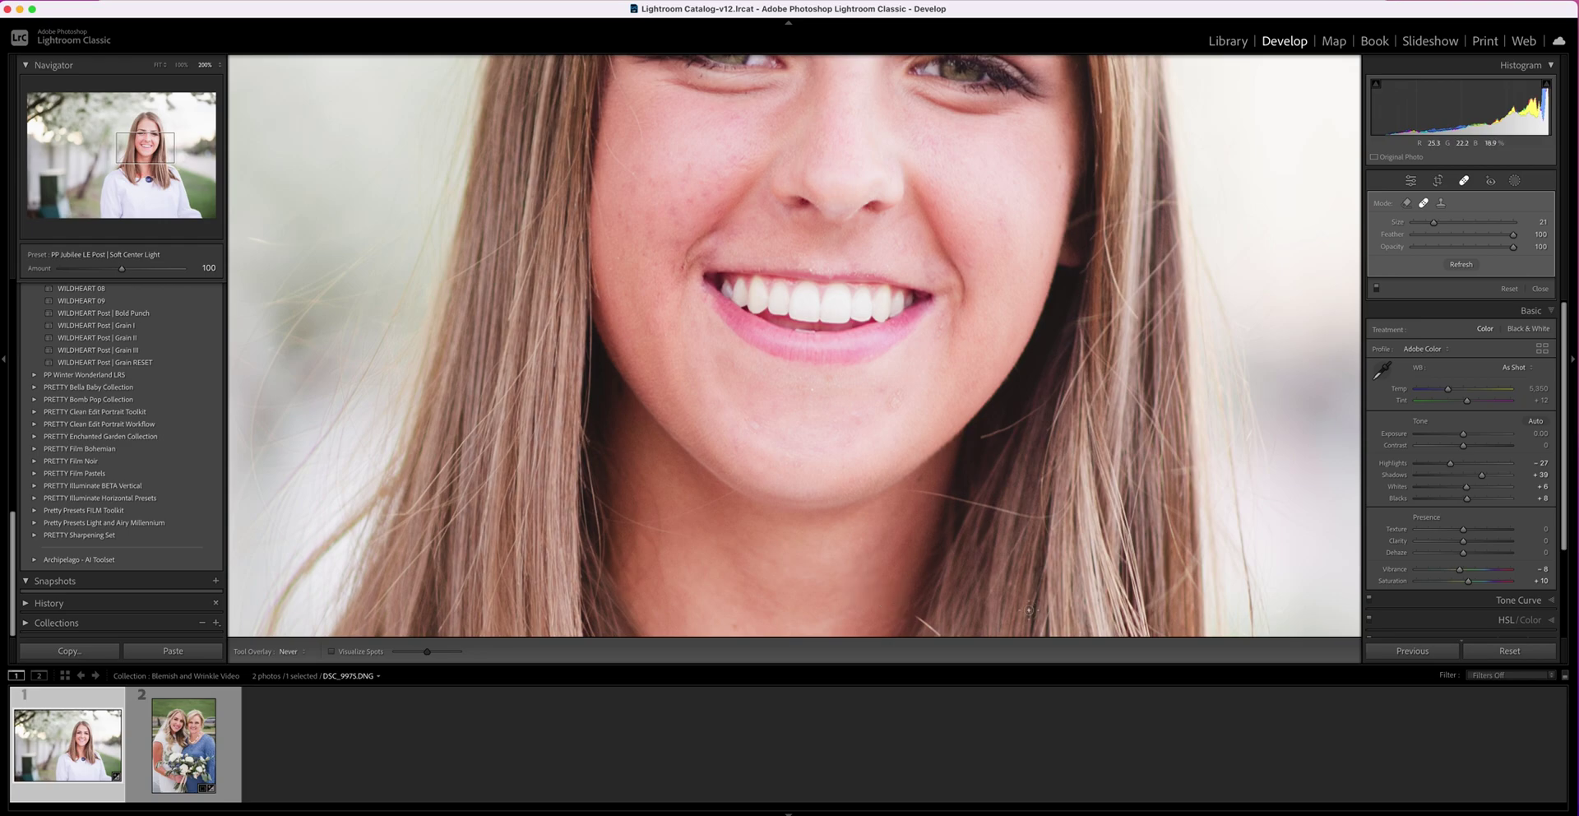
left_click_drag(669, 516, 723, 497)
left_click_drag(687, 536, 624, 510)
mouse_move(912, 491)
left_mouse_down()
mouse_move(958, 496)
mouse_move(960, 527)
left_mouse_up()
left_click_drag(918, 620, 947, 639)
left_click(138, 739)
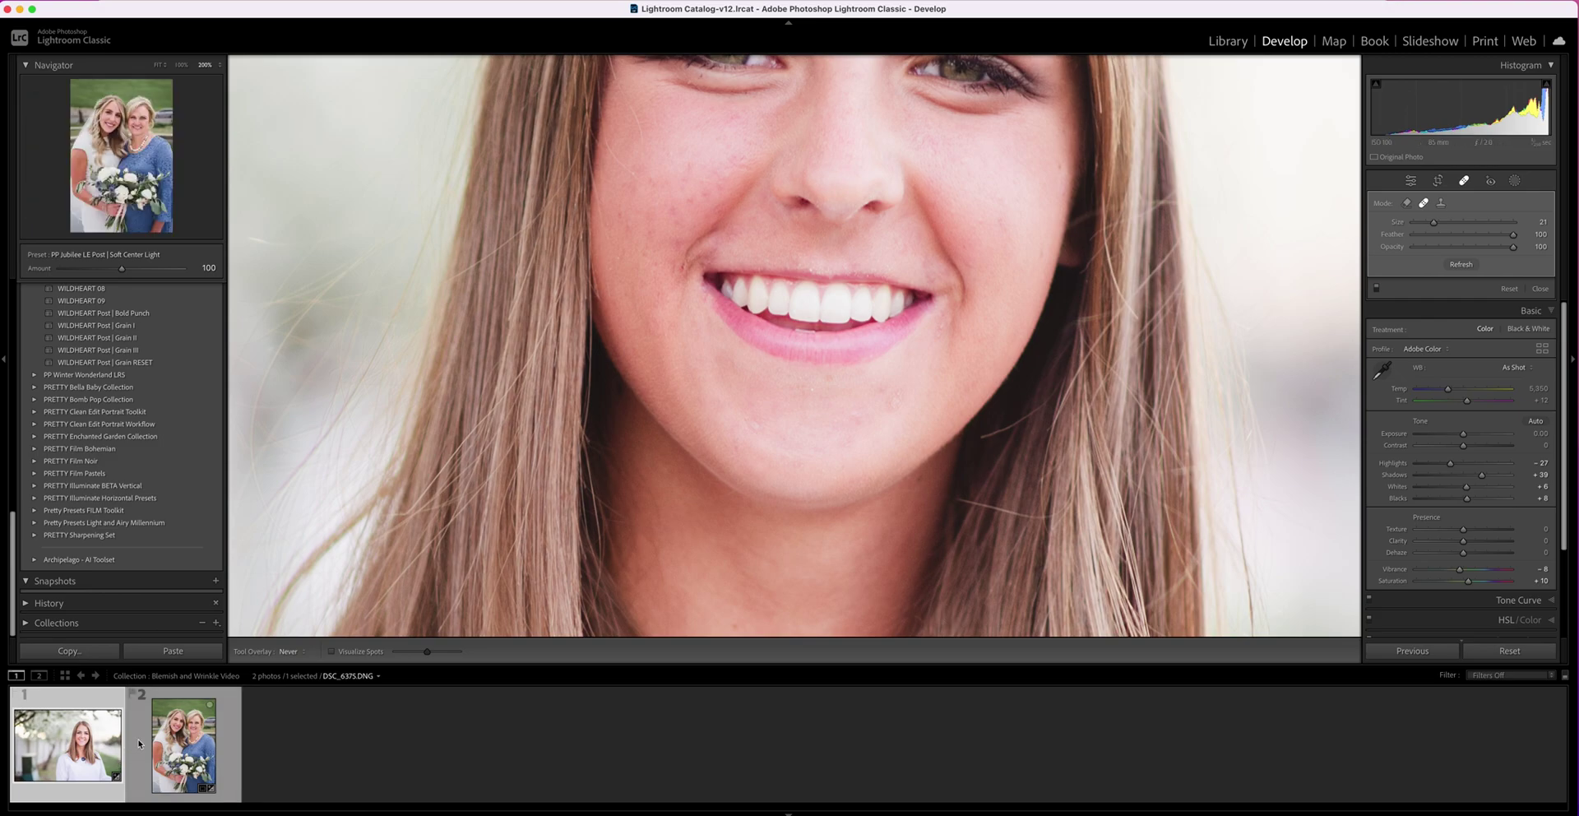
Step: On the mother-and-daughter photo, heal the right cheek wrinkles with a size-53 brush, sourcing under-eye skin
left_click(138, 738)
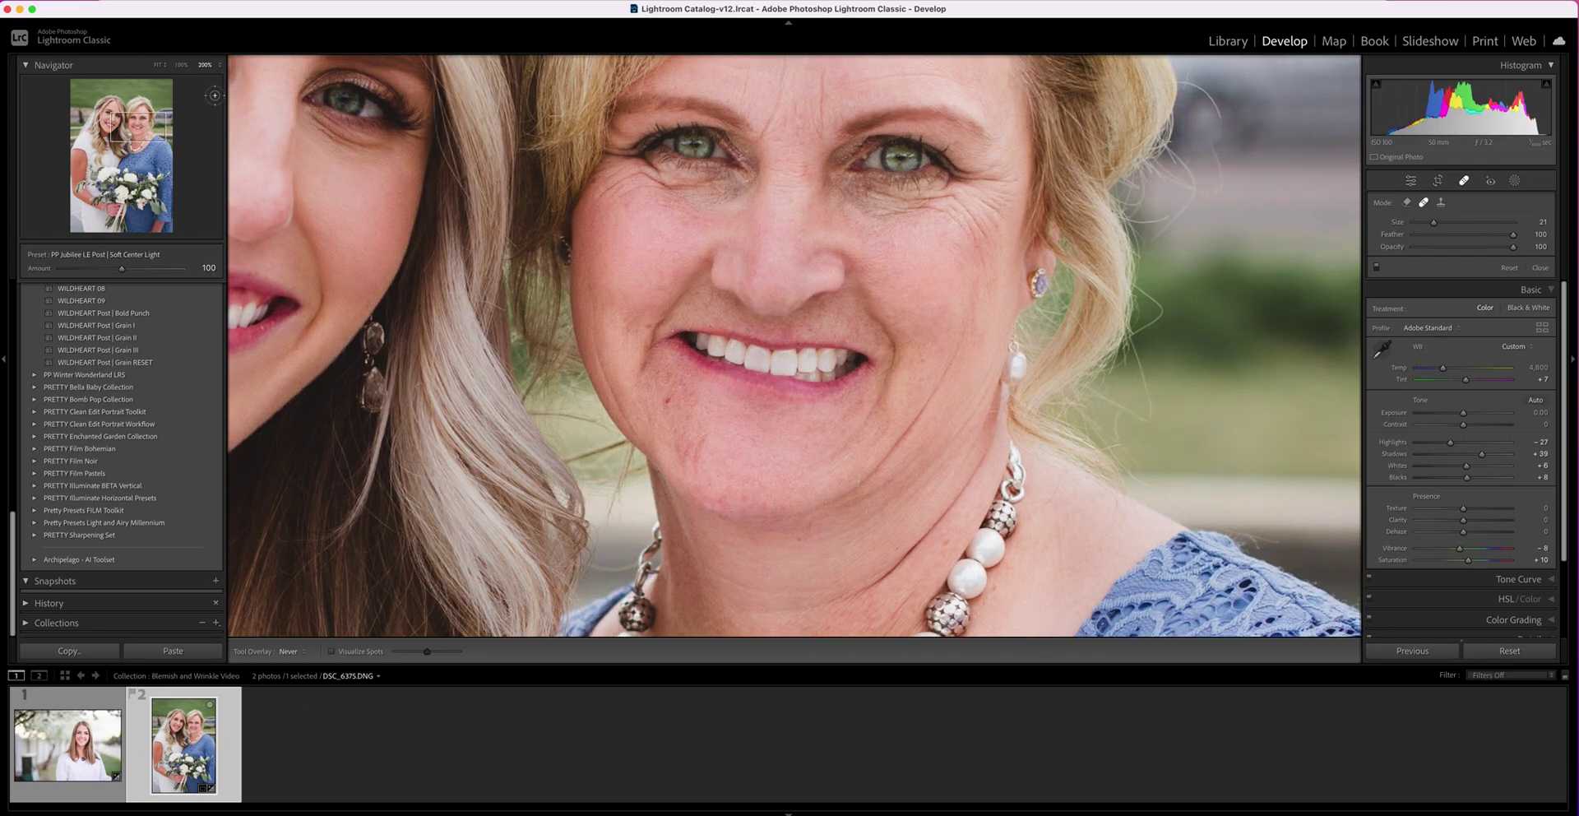
left_click_drag(128, 118, 135, 121)
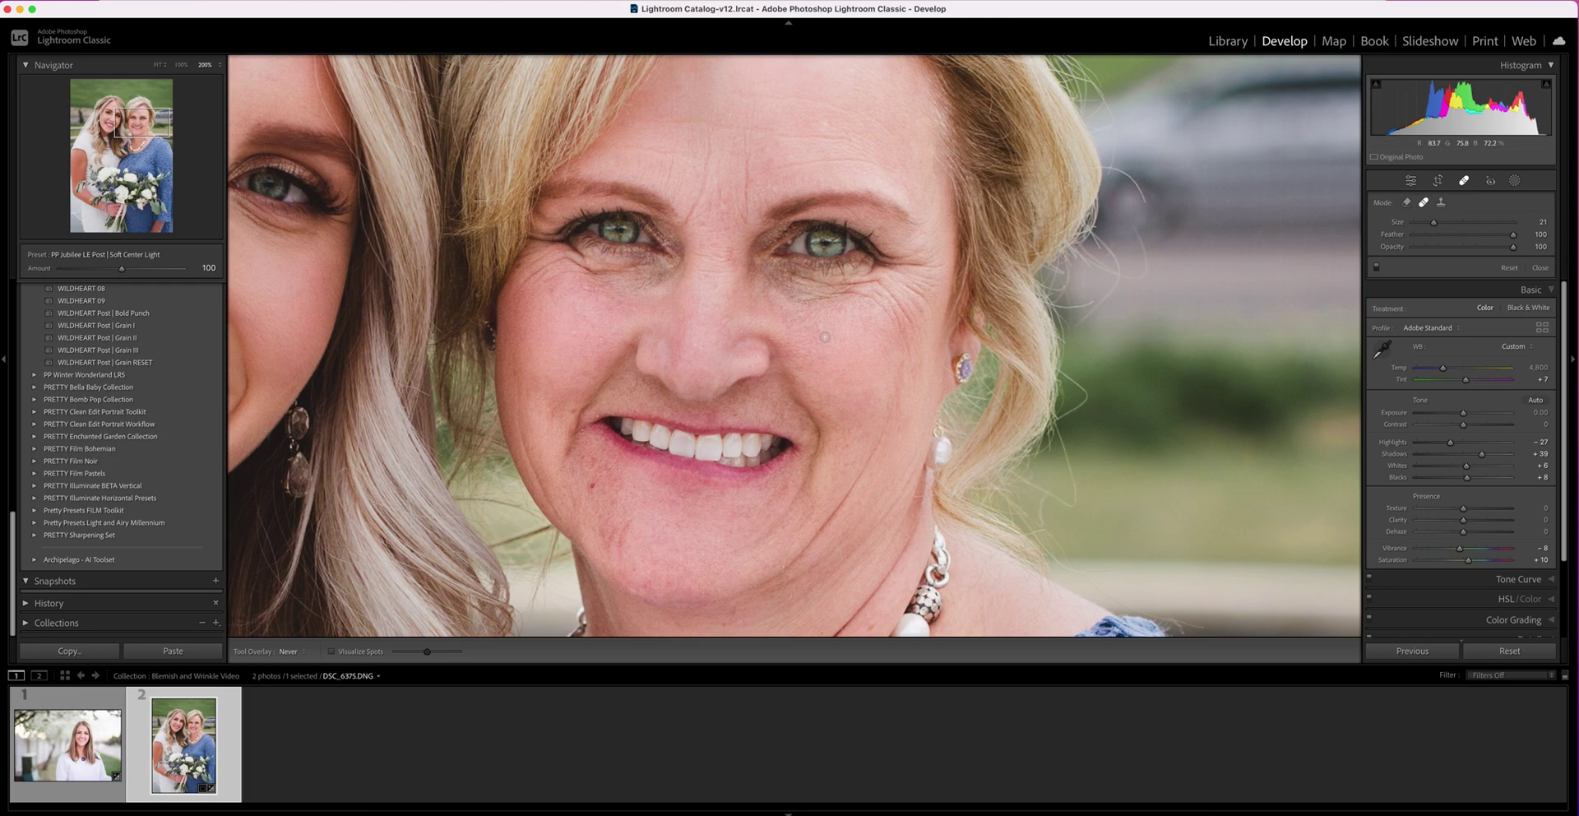
scroll(862, 337, "up", 5)
mouse_move(874, 293)
left_mouse_down()
mouse_move(913, 334)
mouse_move(860, 299)
left_mouse_up()
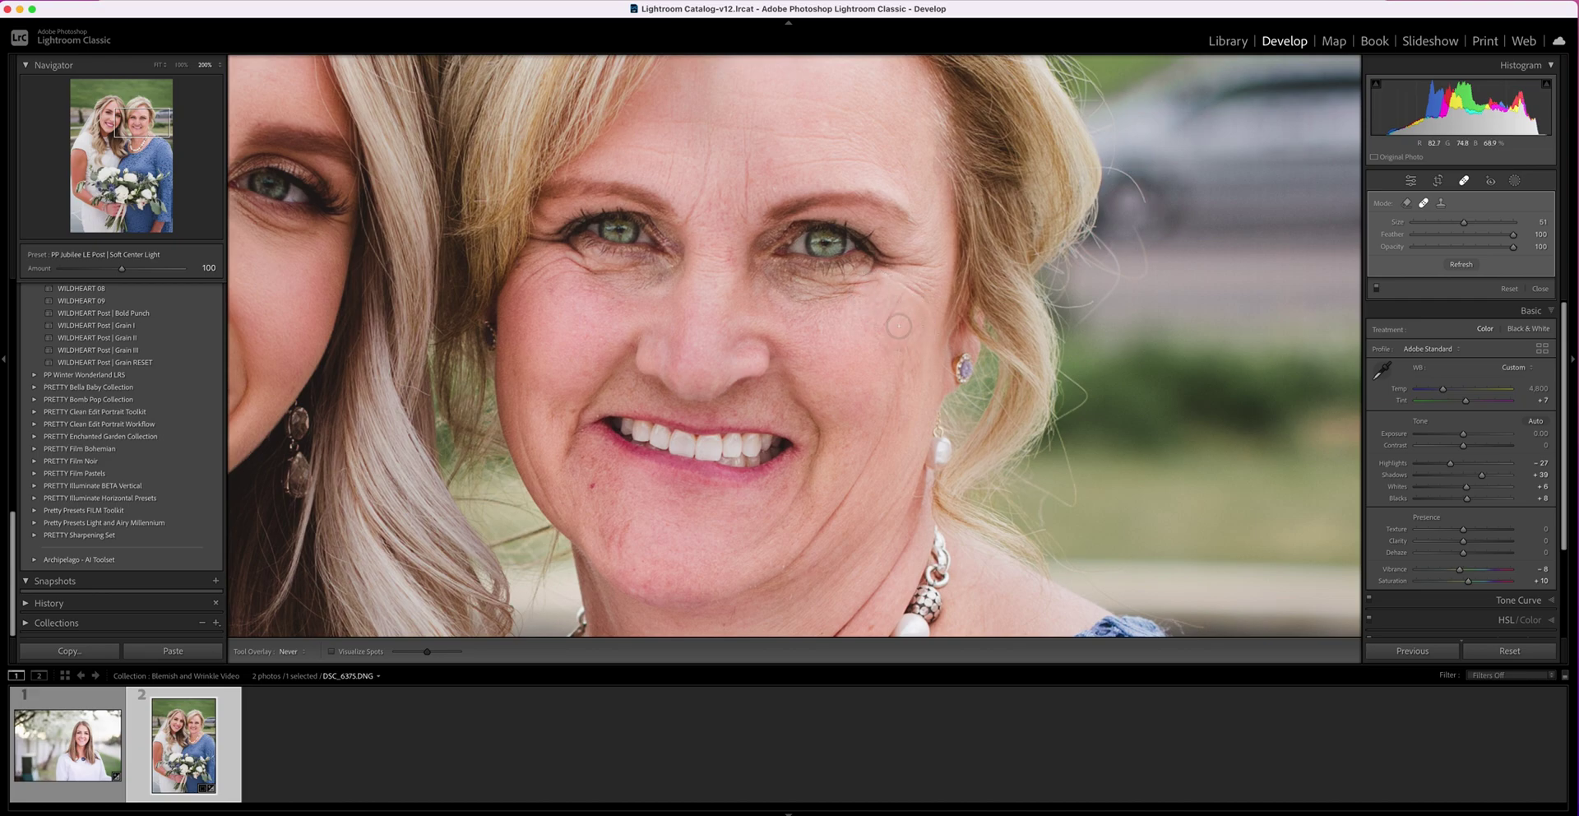
key("h")
left_click_drag(859, 465, 853, 339)
Step: Deselect the cheek heal spot and reduce spot-removal opacity to 48 and size to 39
key("Escape")
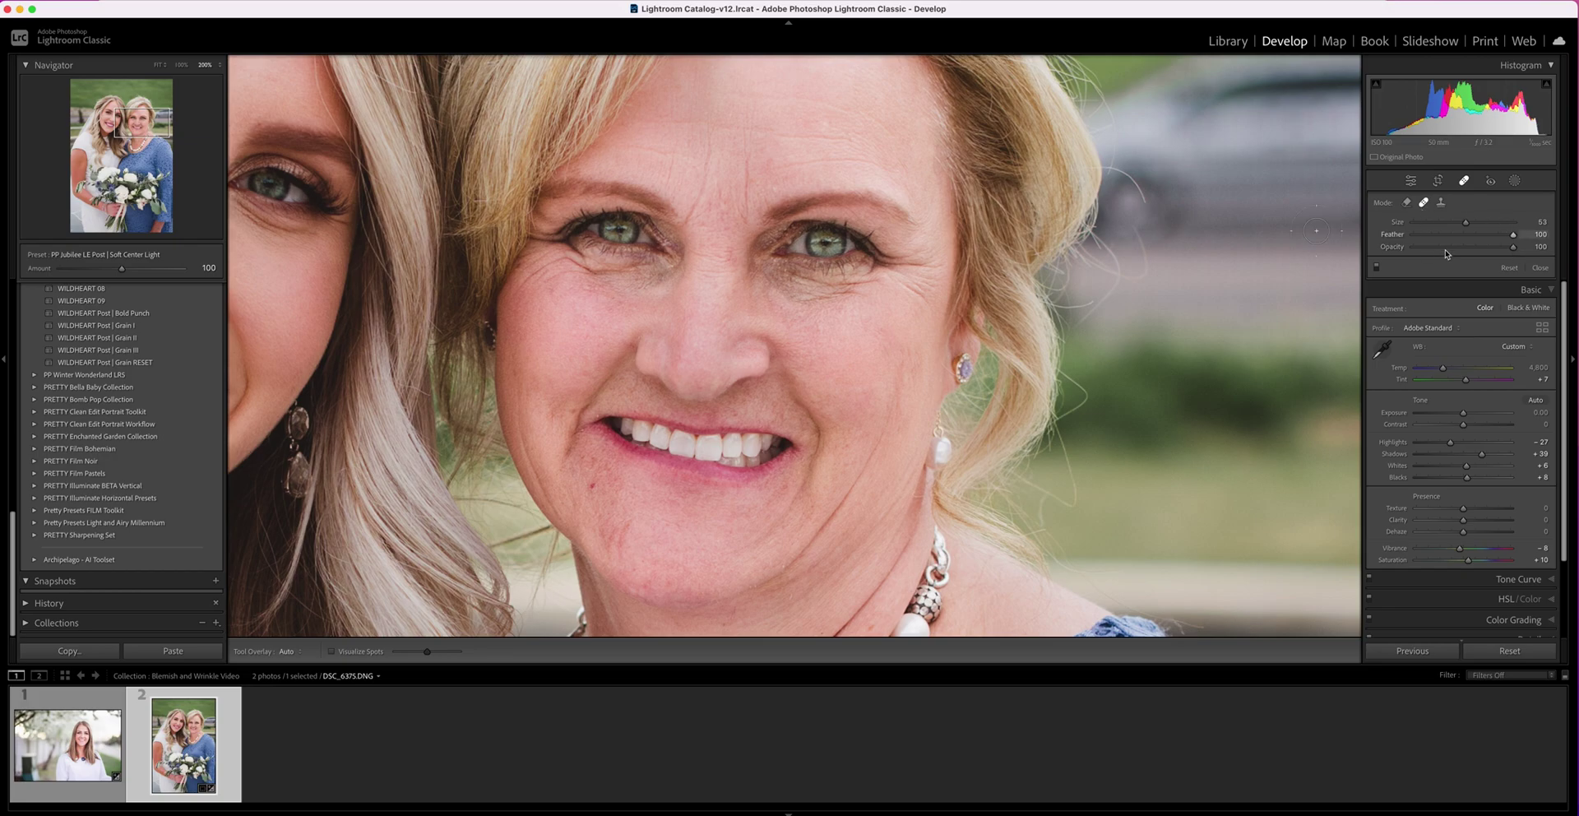
left_click_drag(1514, 250, 1463, 256)
scroll(582, 285, "down", 2)
Step: Heal the lines under the left eye from left-cheek skin and fade the right-cheek spot's opacity to 58
mouse_move(588, 272)
left_mouse_down()
mouse_move(571, 257)
mouse_move(530, 291)
left_mouse_up()
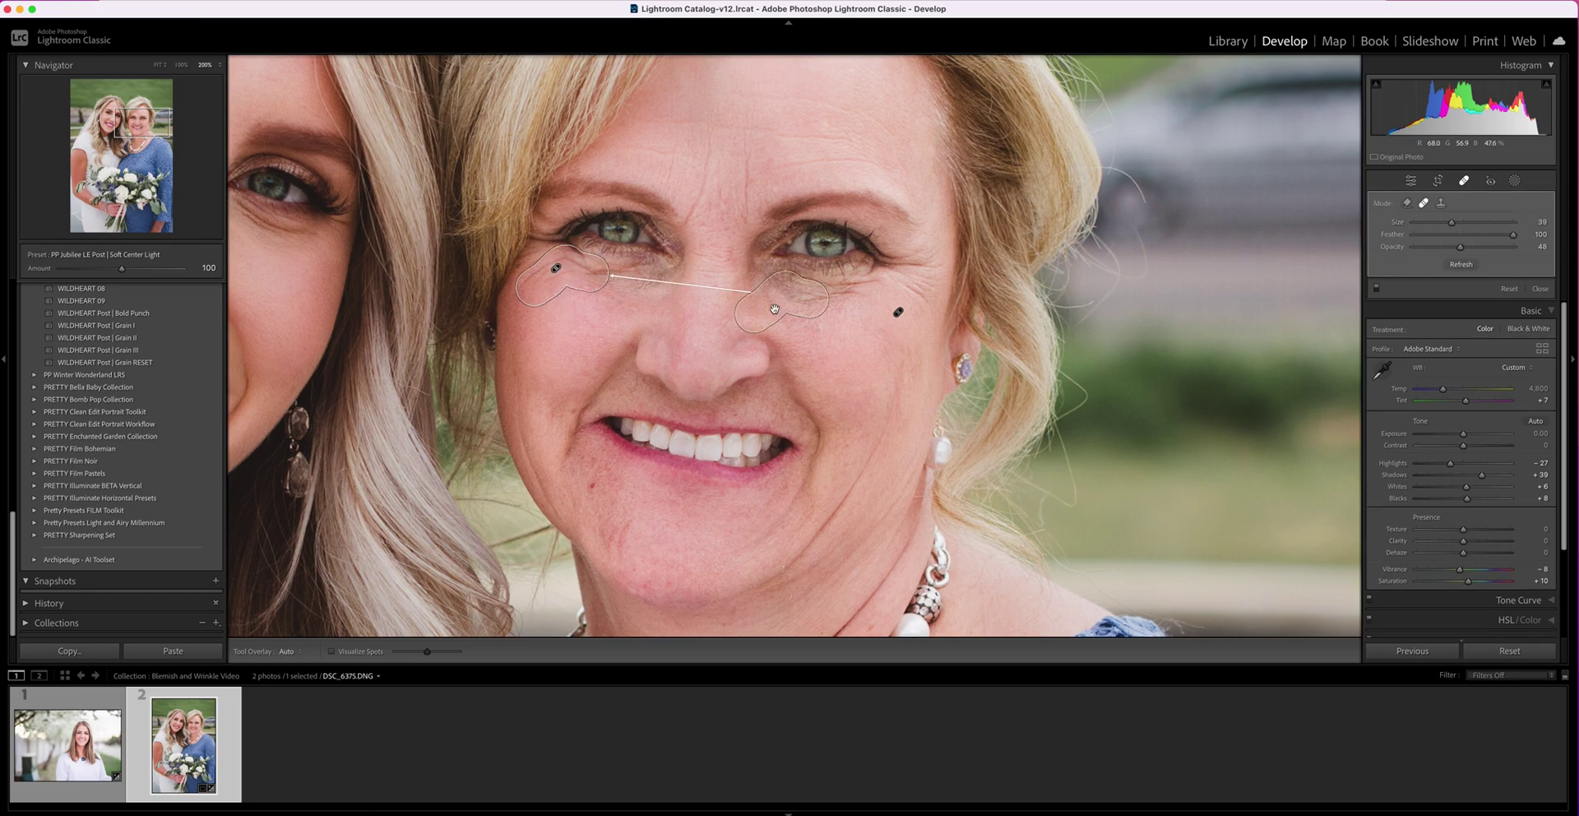
left_click_drag(792, 298, 579, 310)
left_click(898, 312)
left_click(898, 312)
left_click_drag(1513, 247, 1464, 252)
left_click(142, 133)
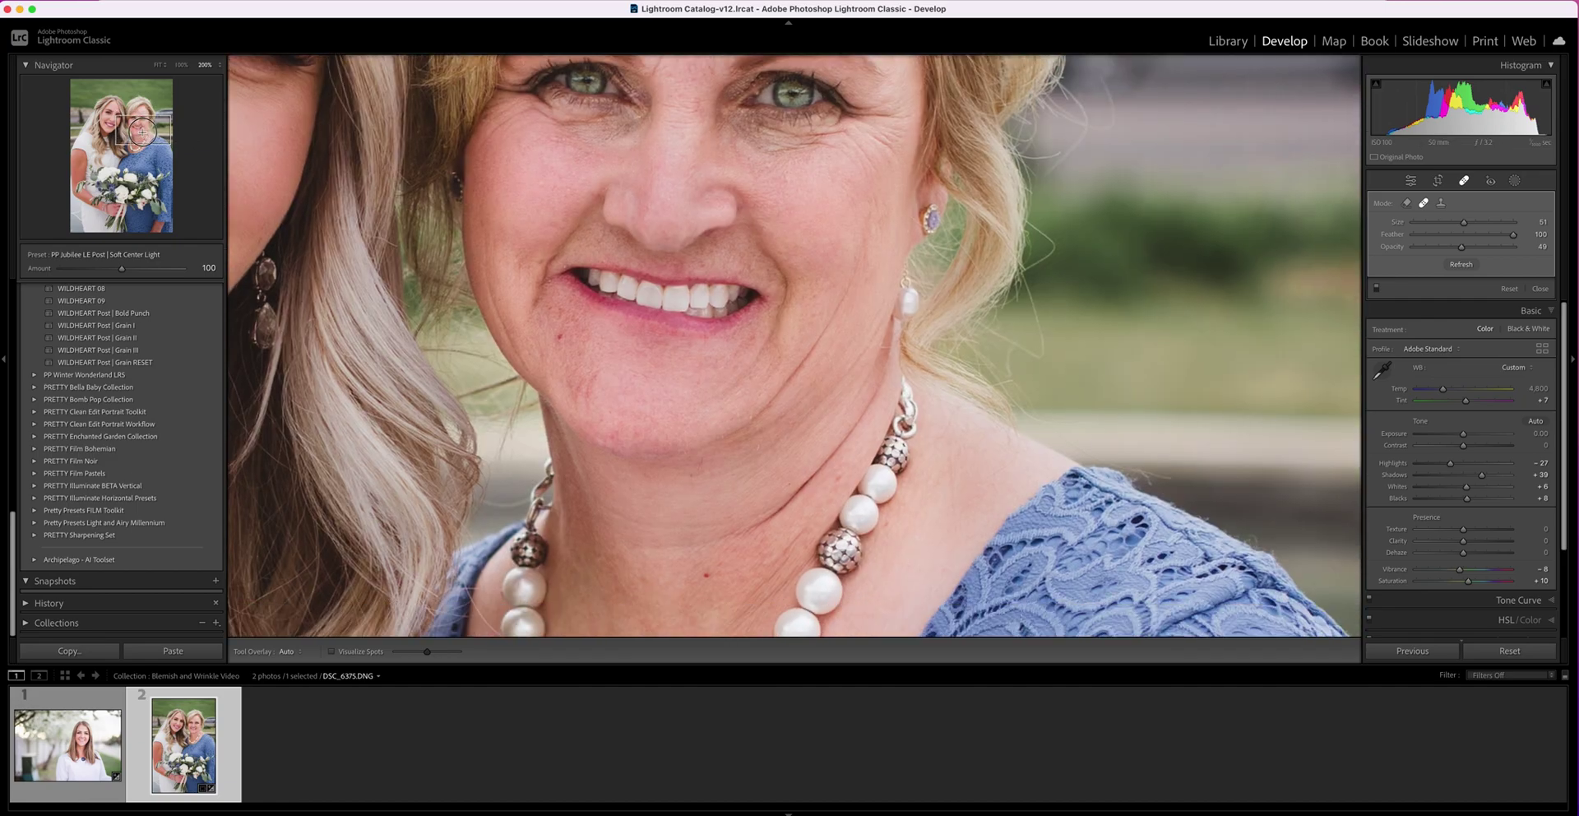
Step: Add a brush mask using the Portrait - Skin Wrinkle Reducer effect and hide the mask overlays
scroll(787, 148, "right", 3)
scroll(787, 148, "up", 1)
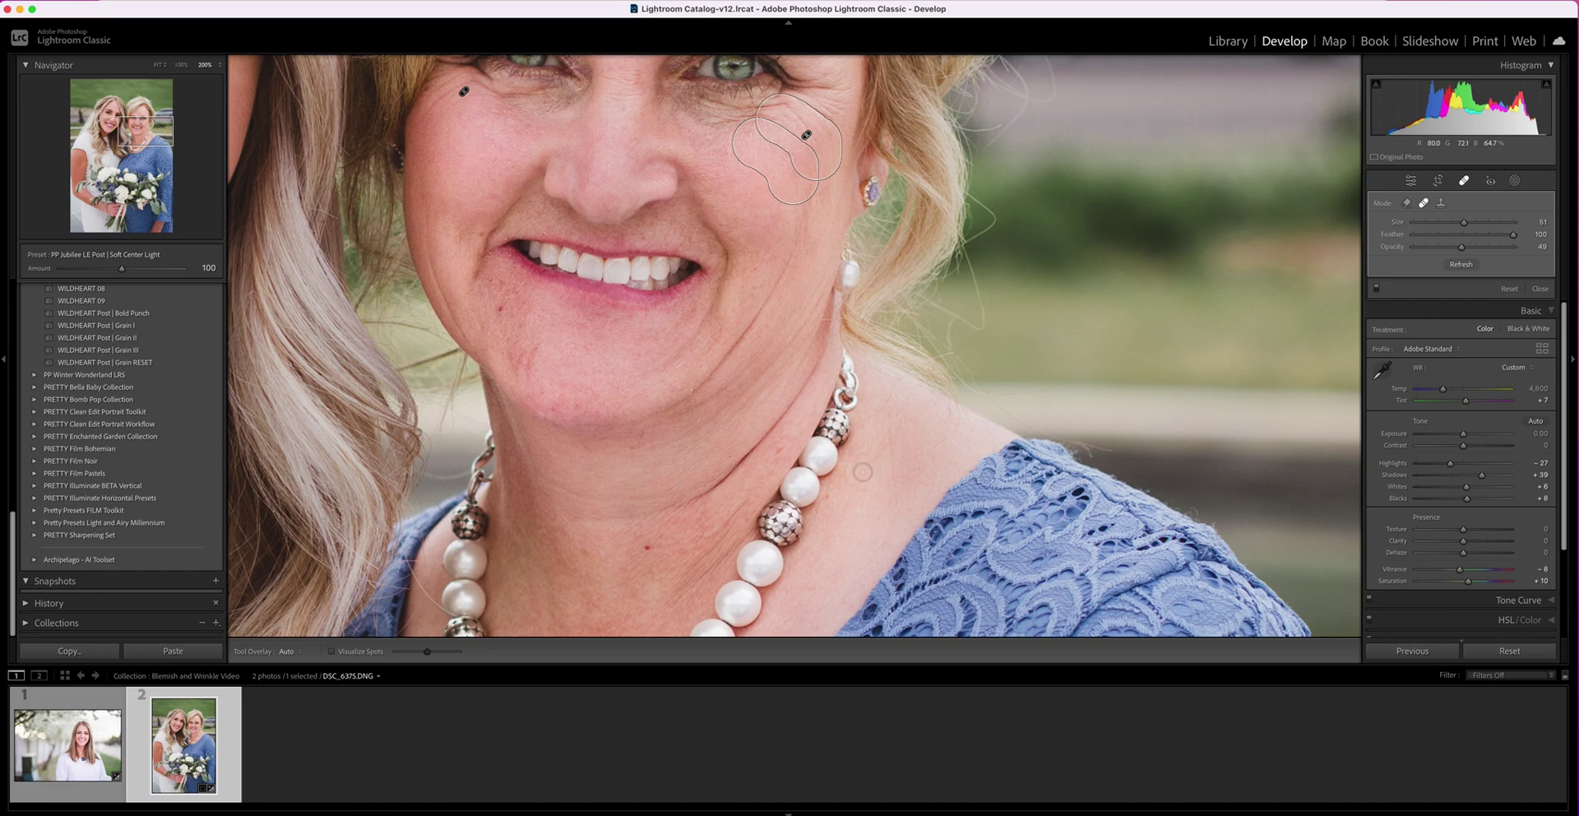
left_click(1516, 182)
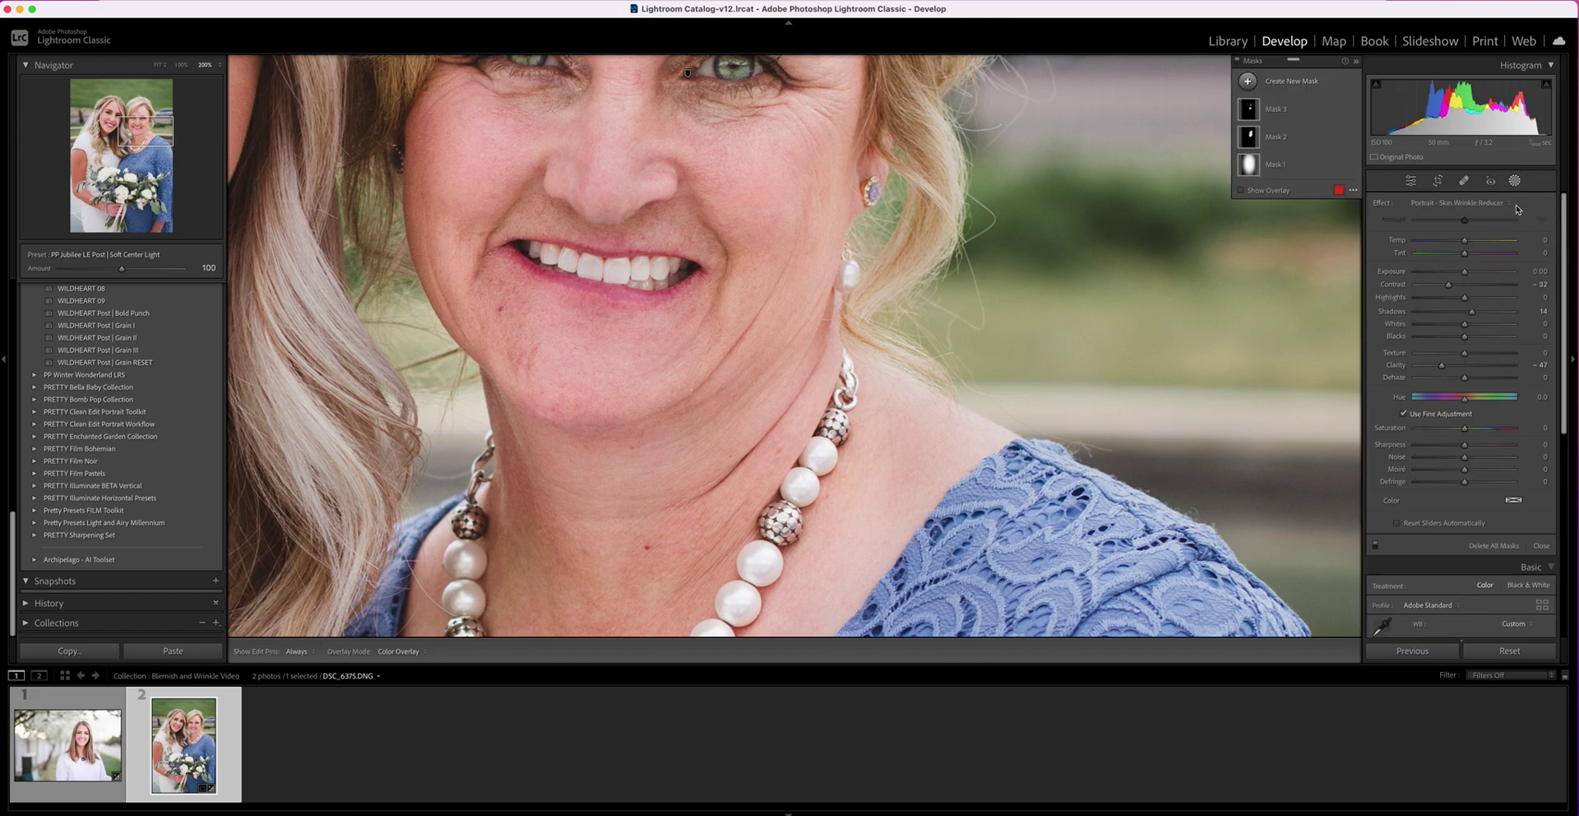
left_click(1248, 82)
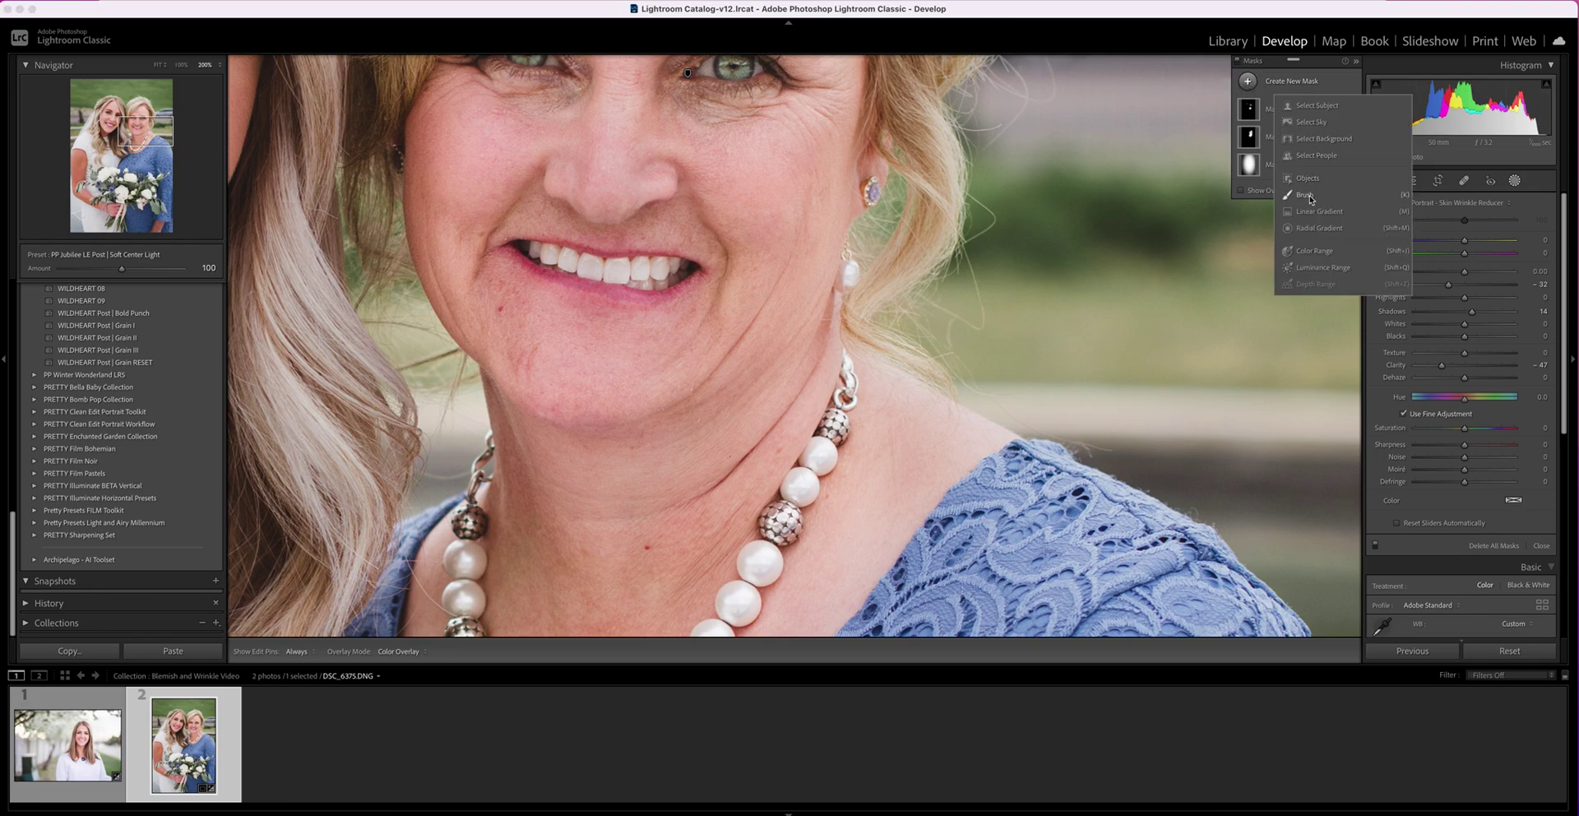
left_click(1311, 198)
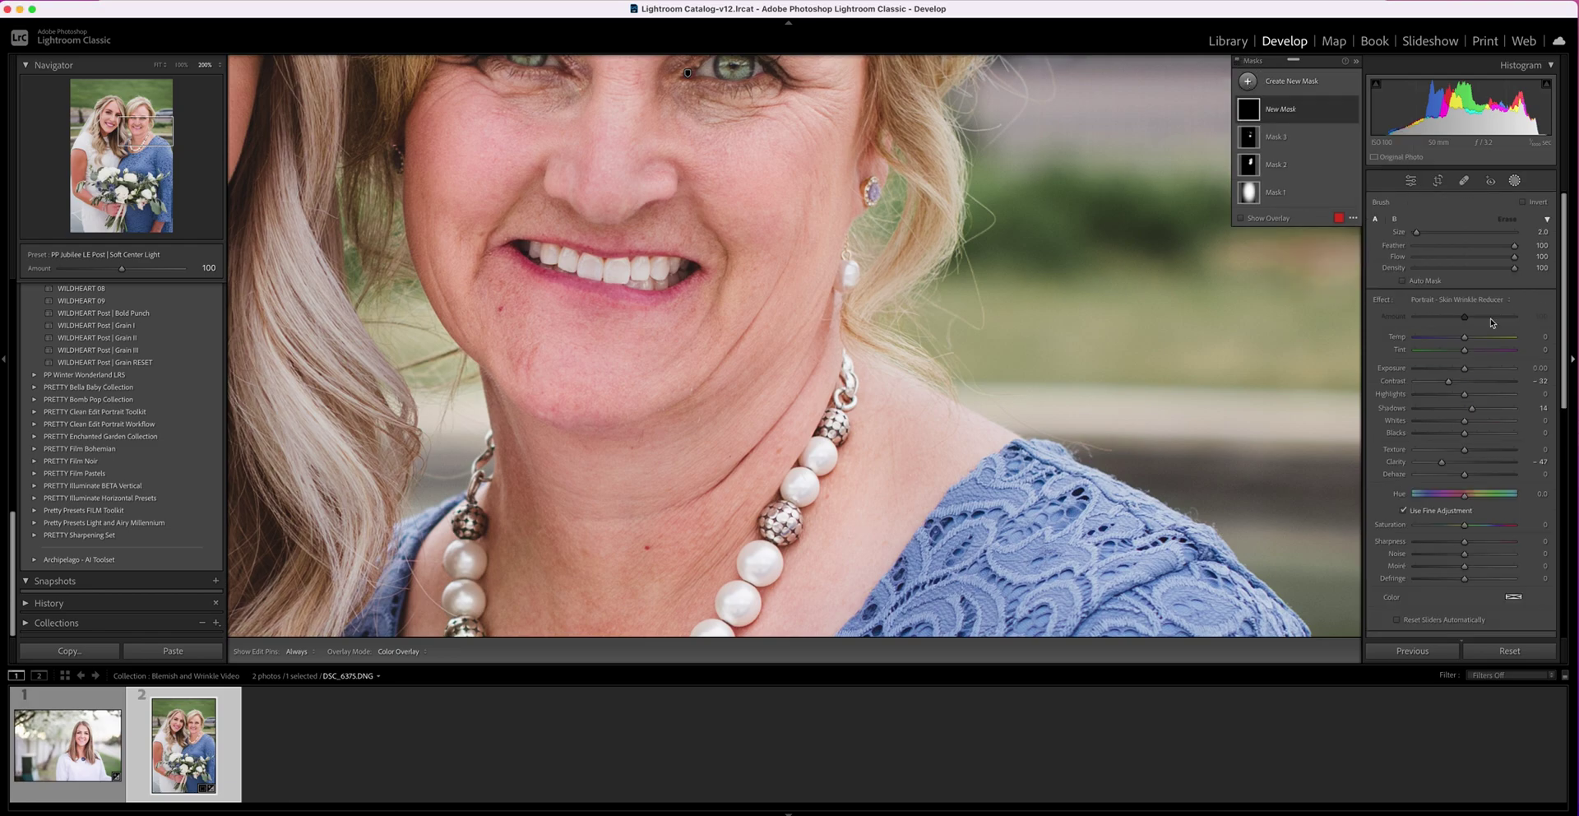
scroll(1402, 301, "down", 3)
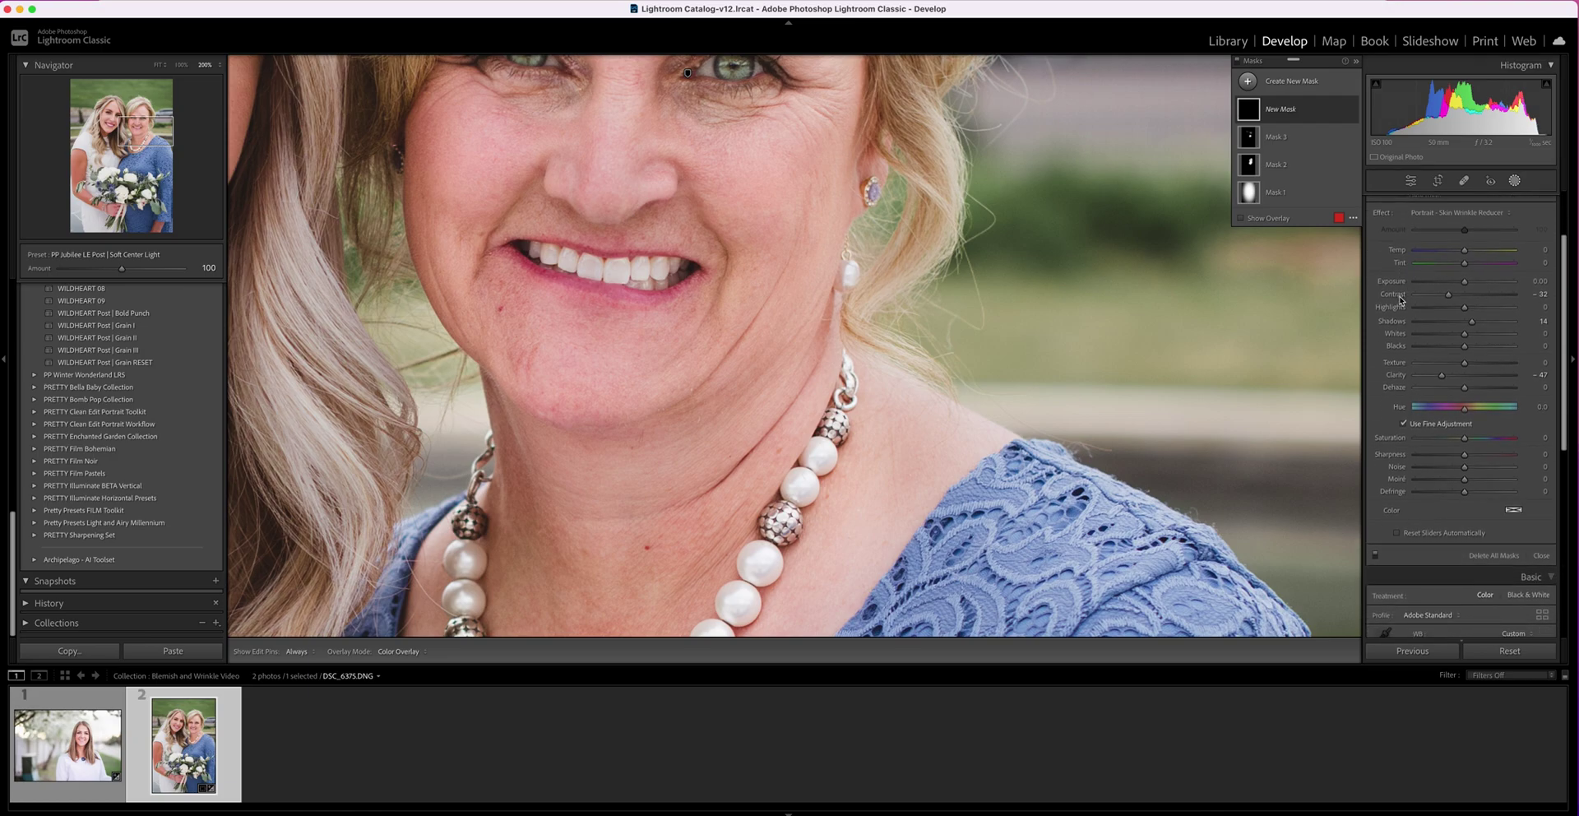
left_click(1478, 214)
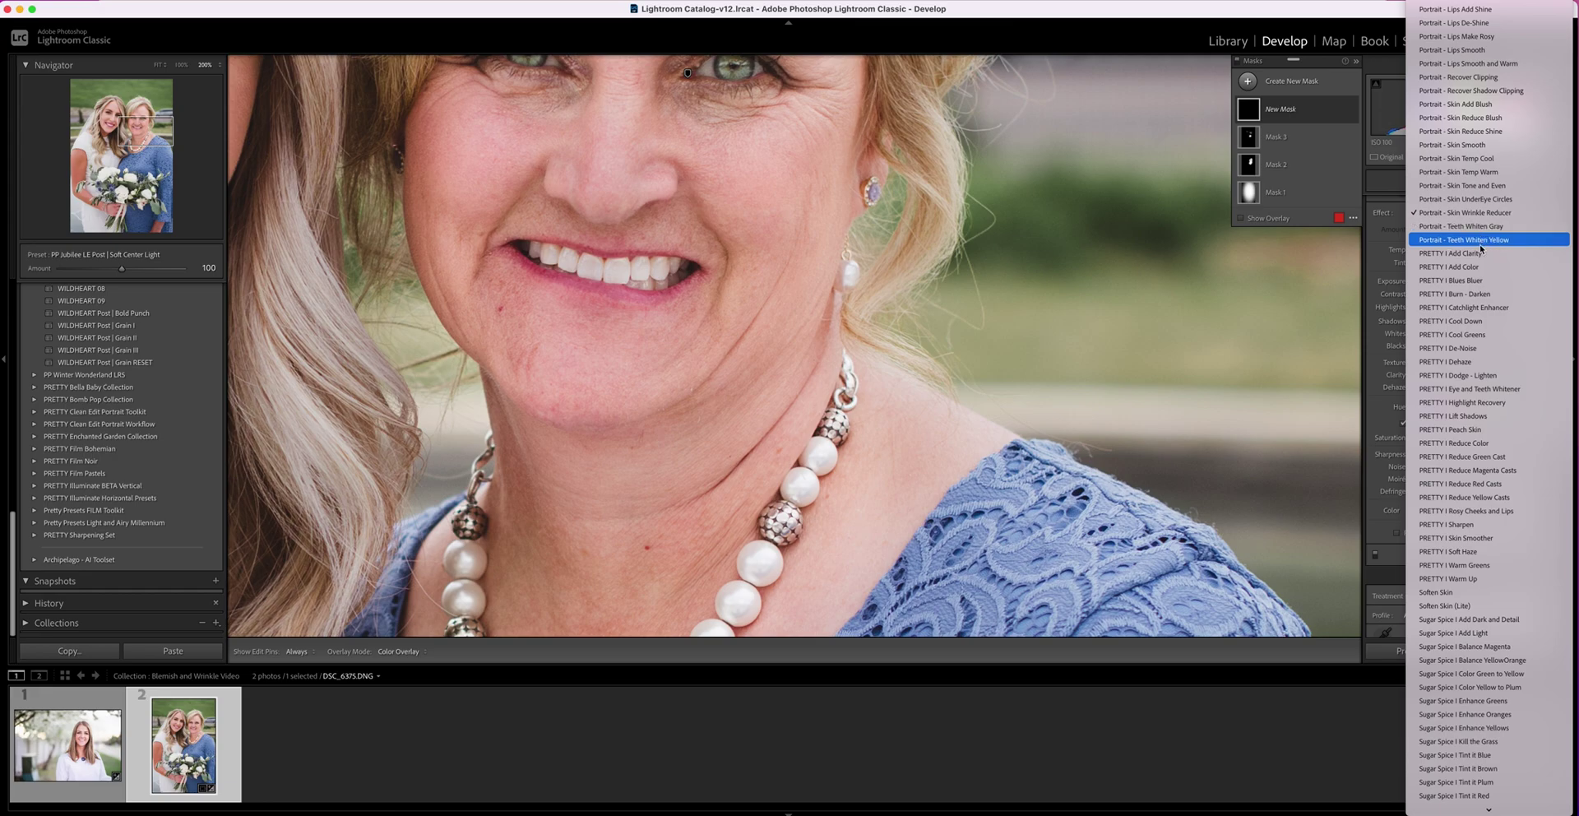
left_click(1479, 216)
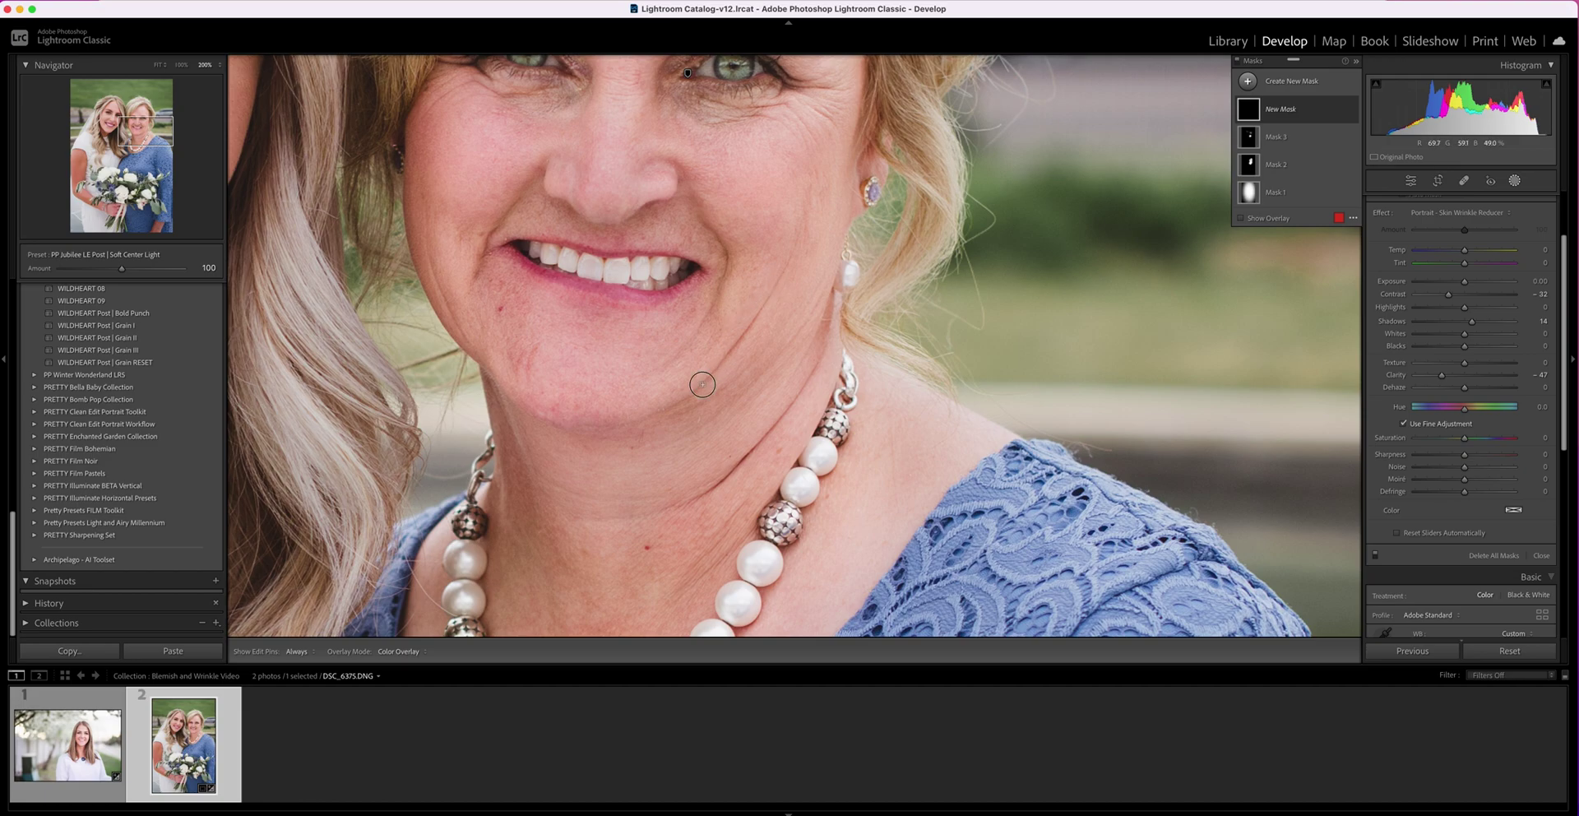
key("h")
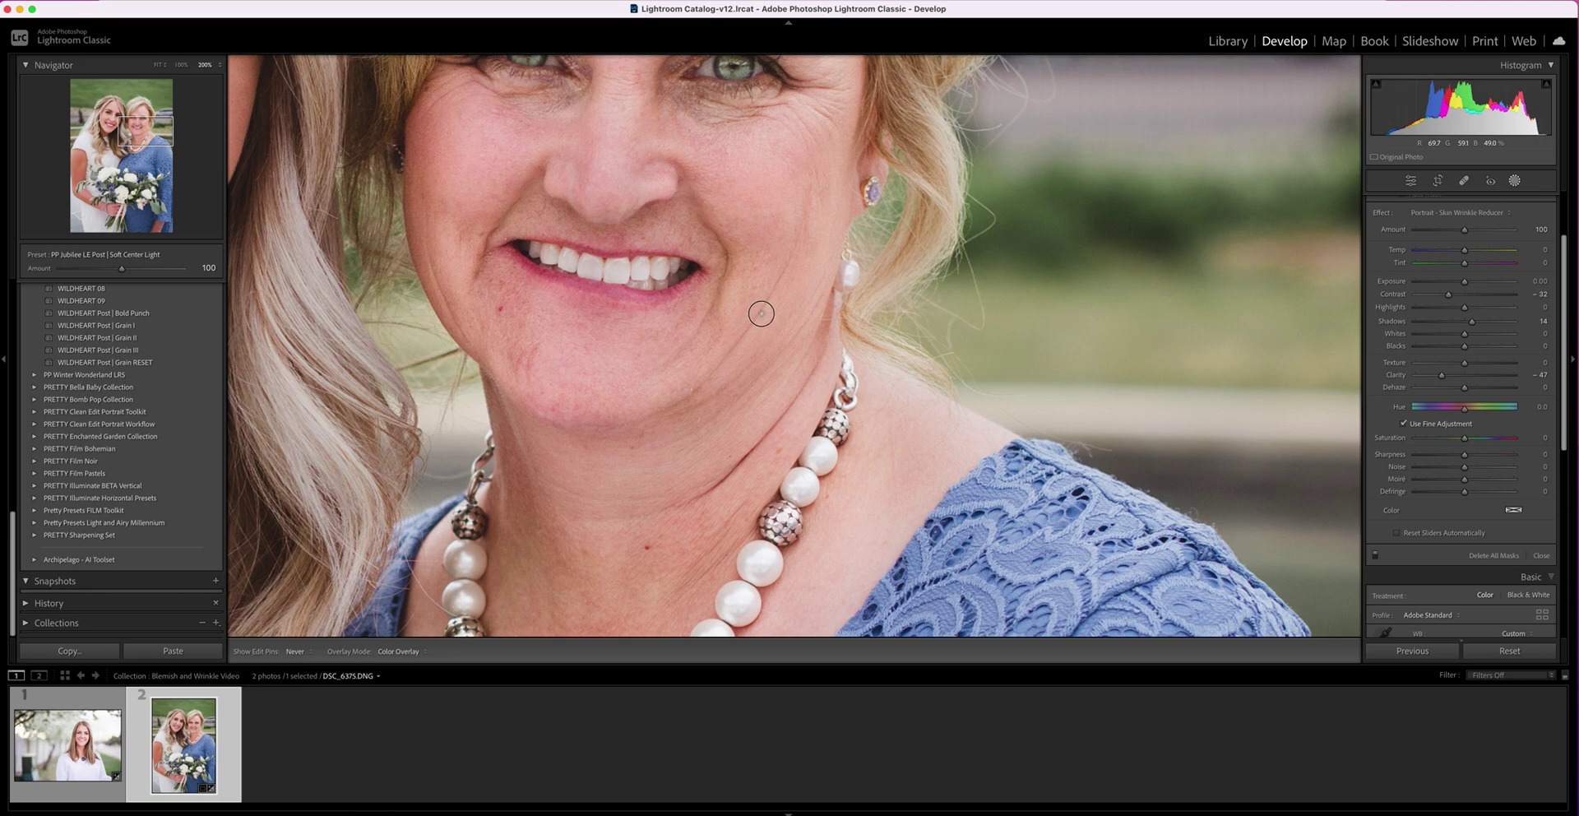
Step: Paint the Skin Wrinkle Reducer brush over the smile-line crease beside the mouth and the neck crease
key("h")
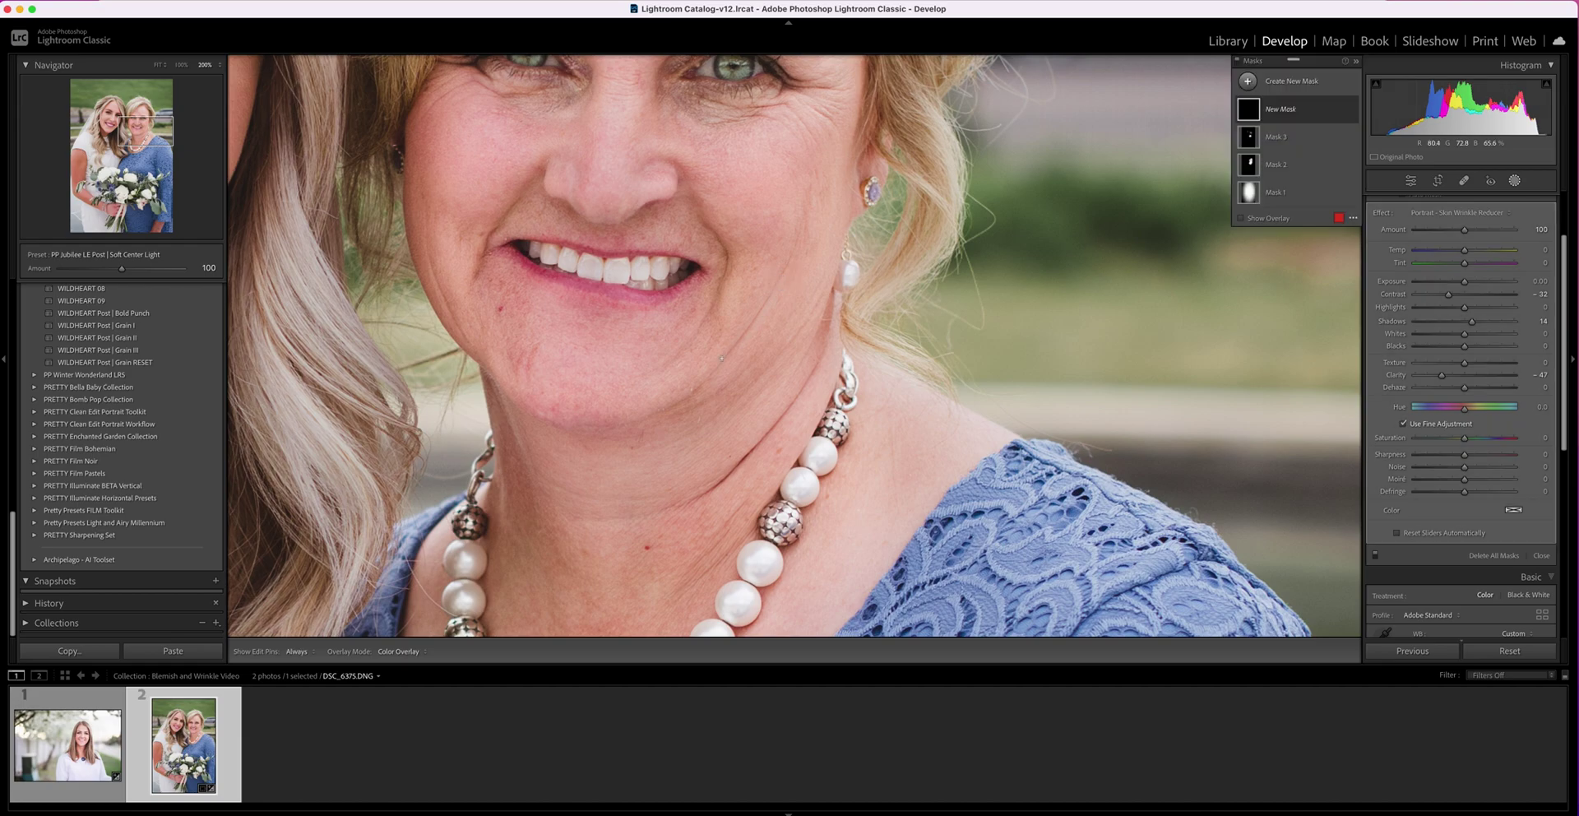
left_click_drag(721, 359, 702, 385)
key("h")
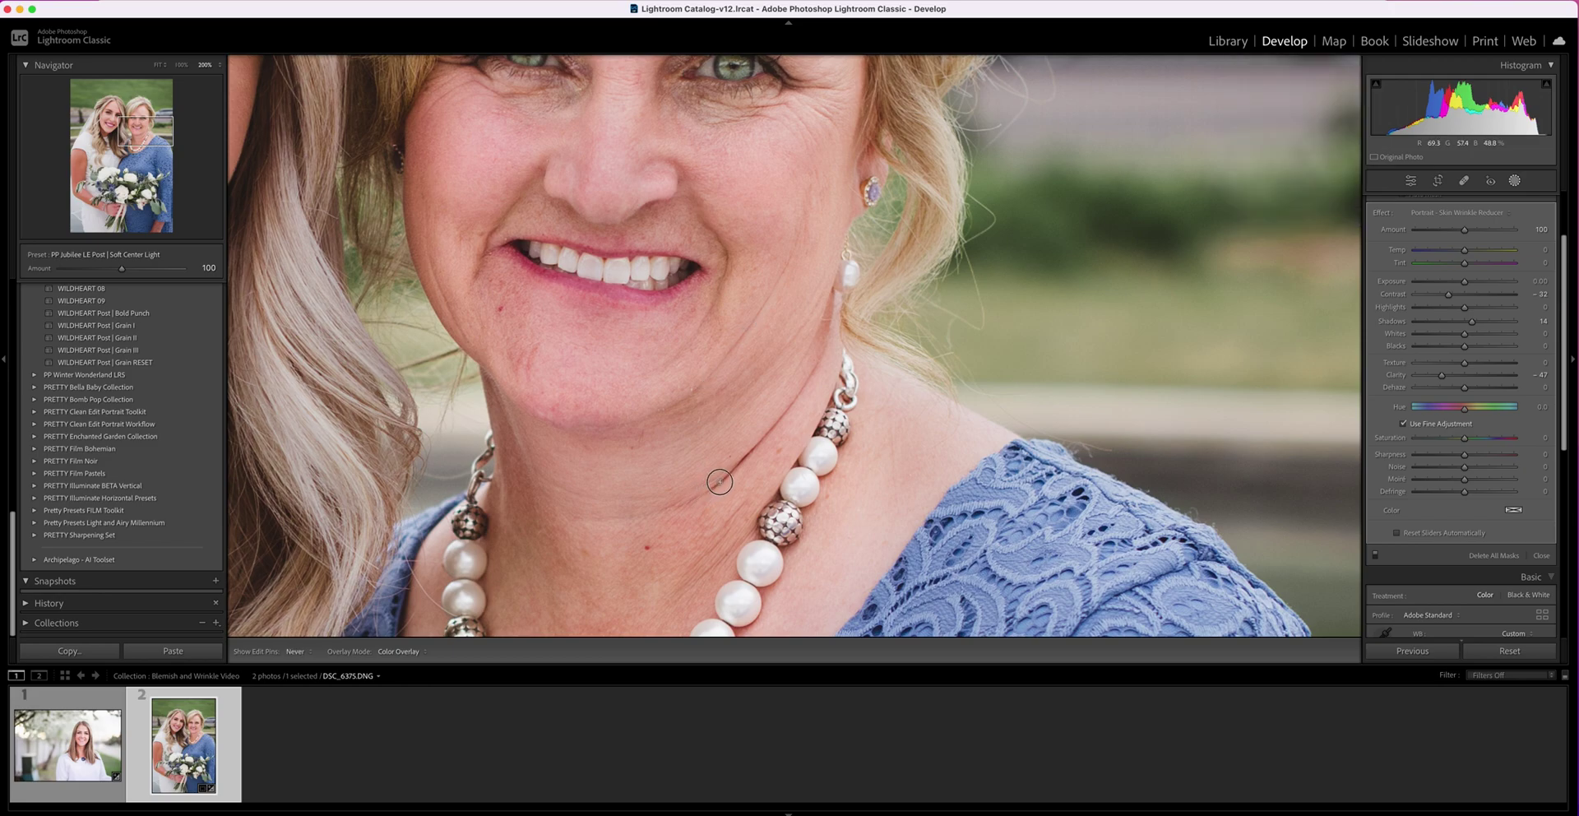
left_click_drag(742, 464, 811, 370)
key("h")
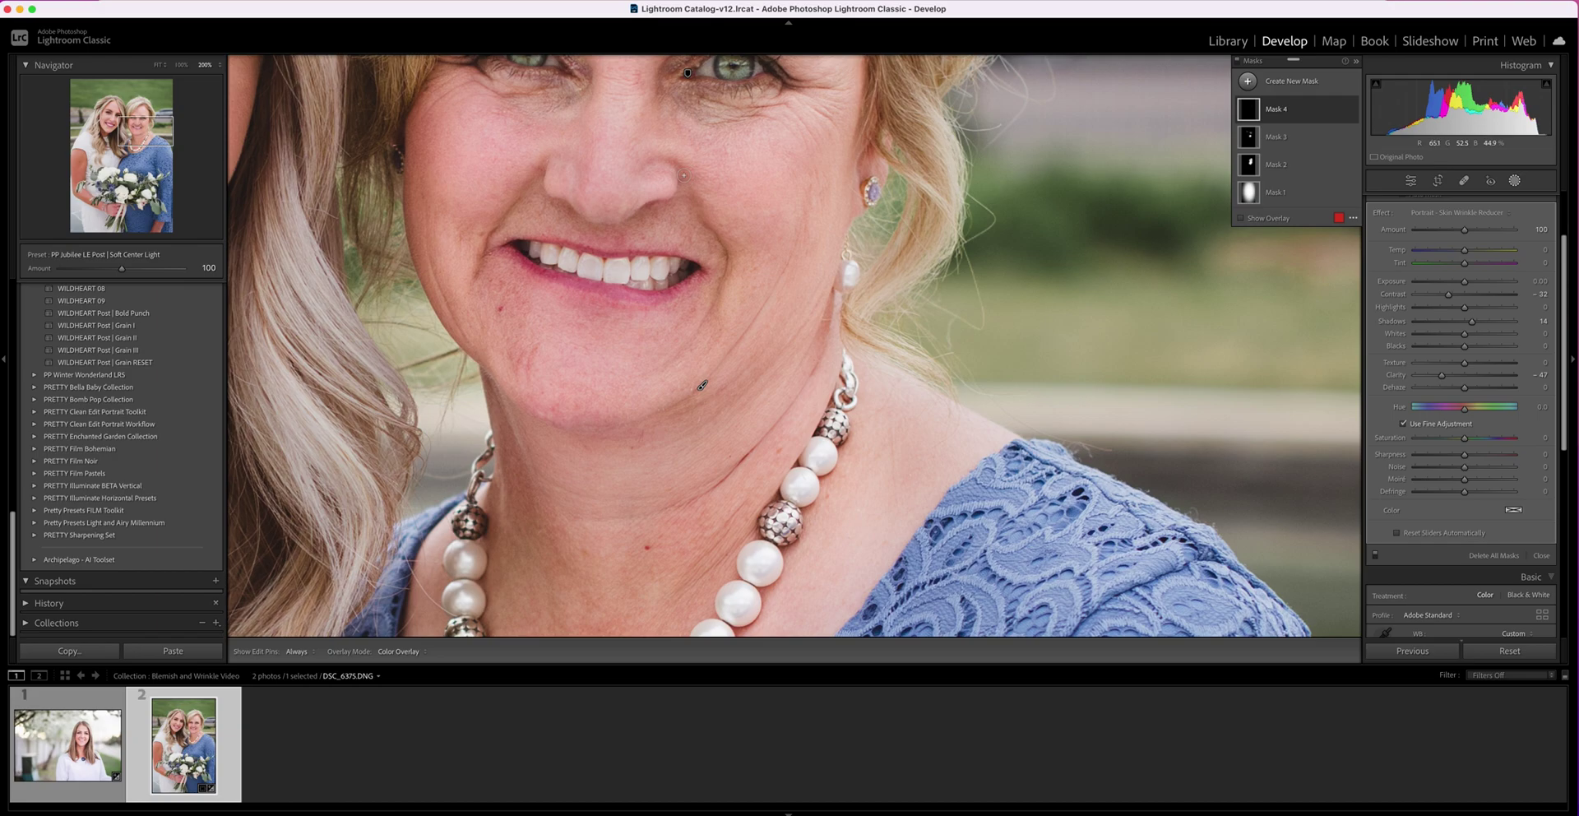
key("h")
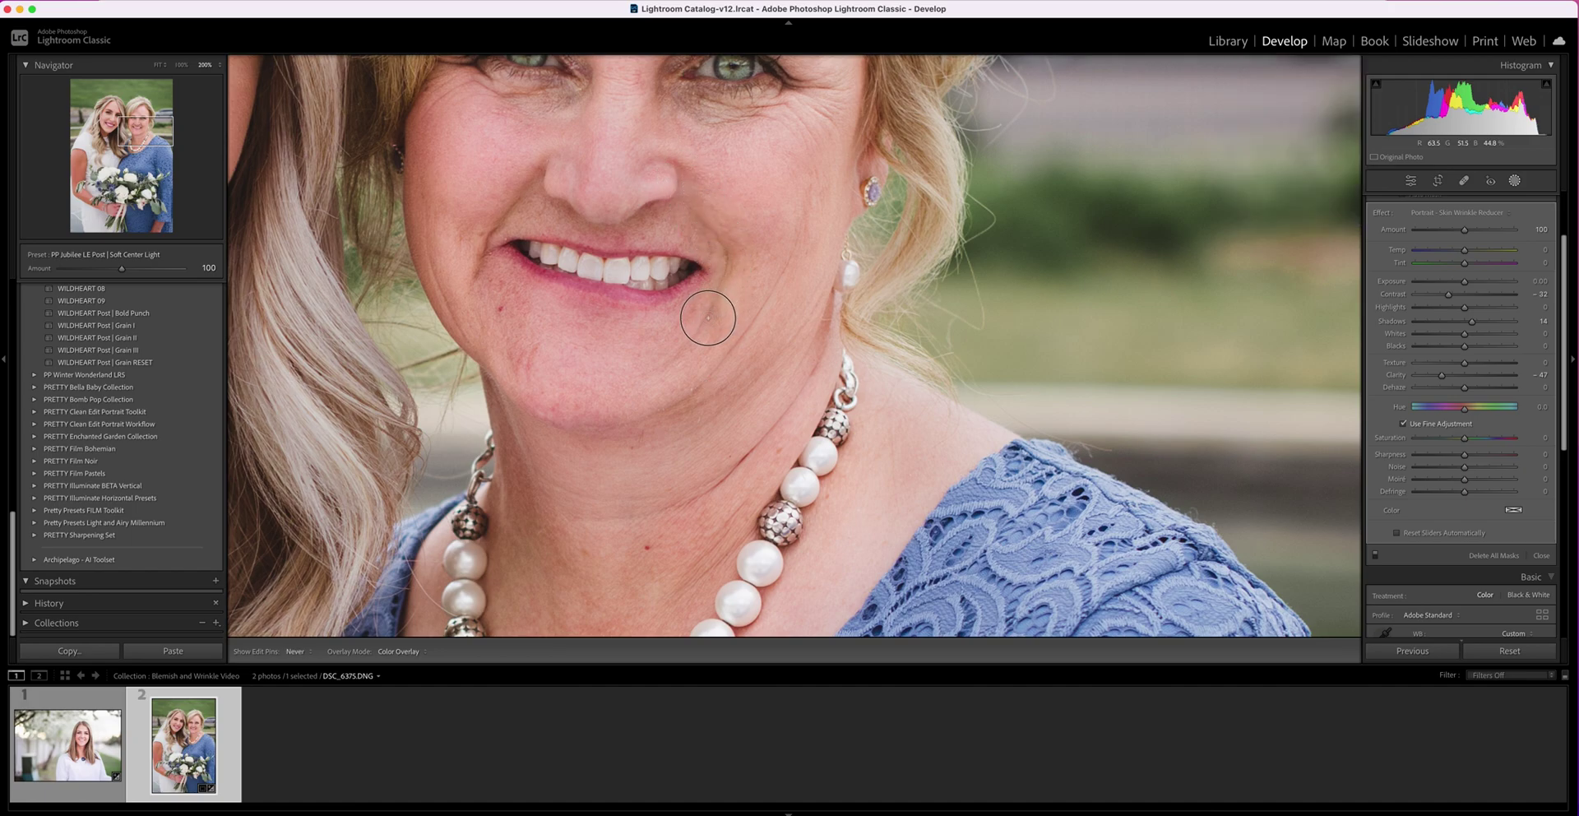
Step: Lower Mask 4's Skin Wrinkle Reducer Amount from 100 to 87
key("h")
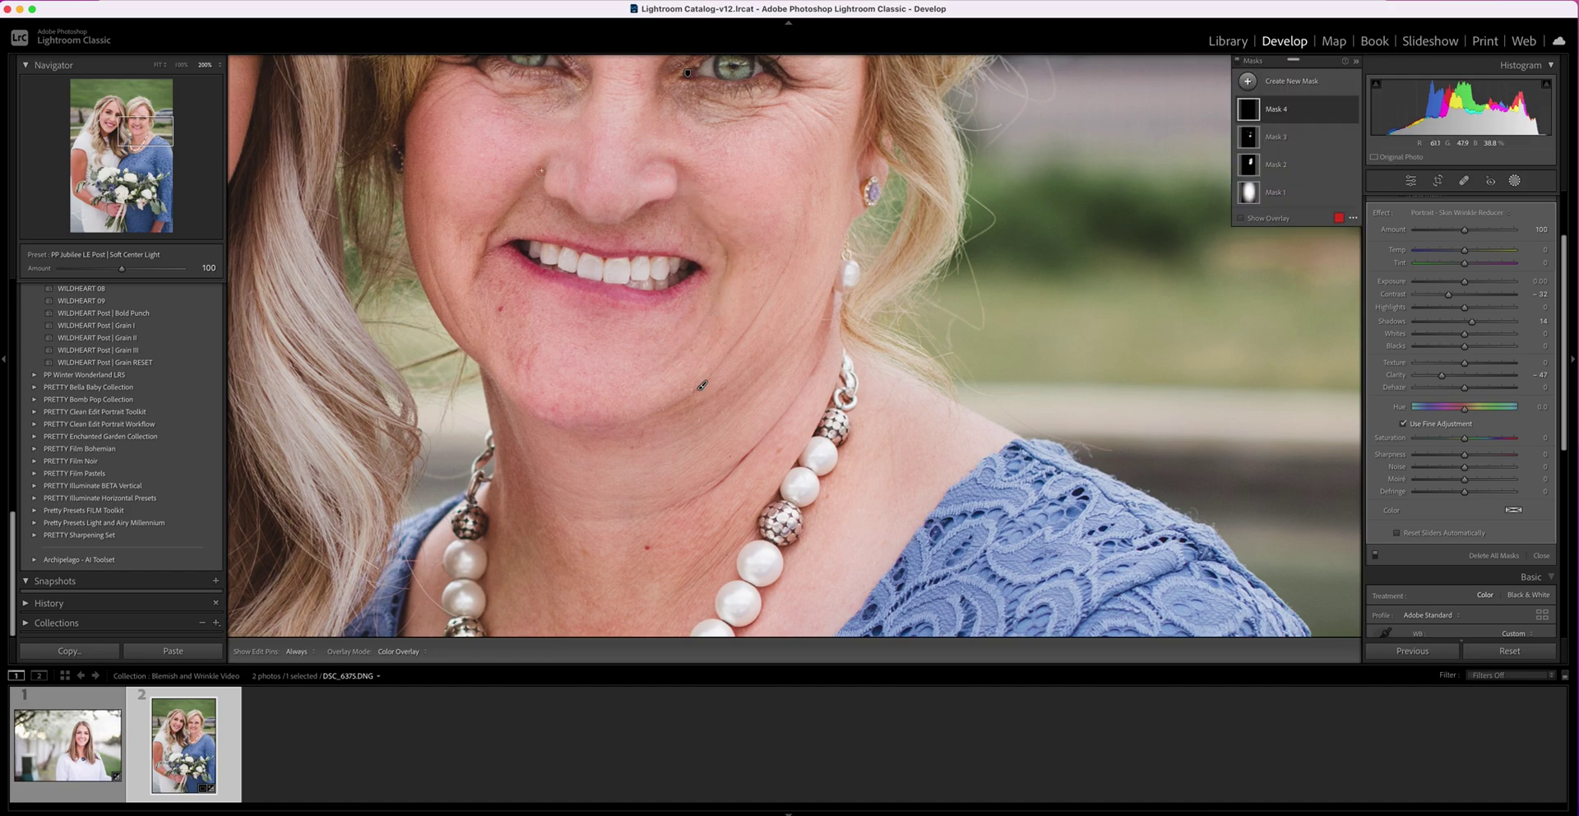
key("h")
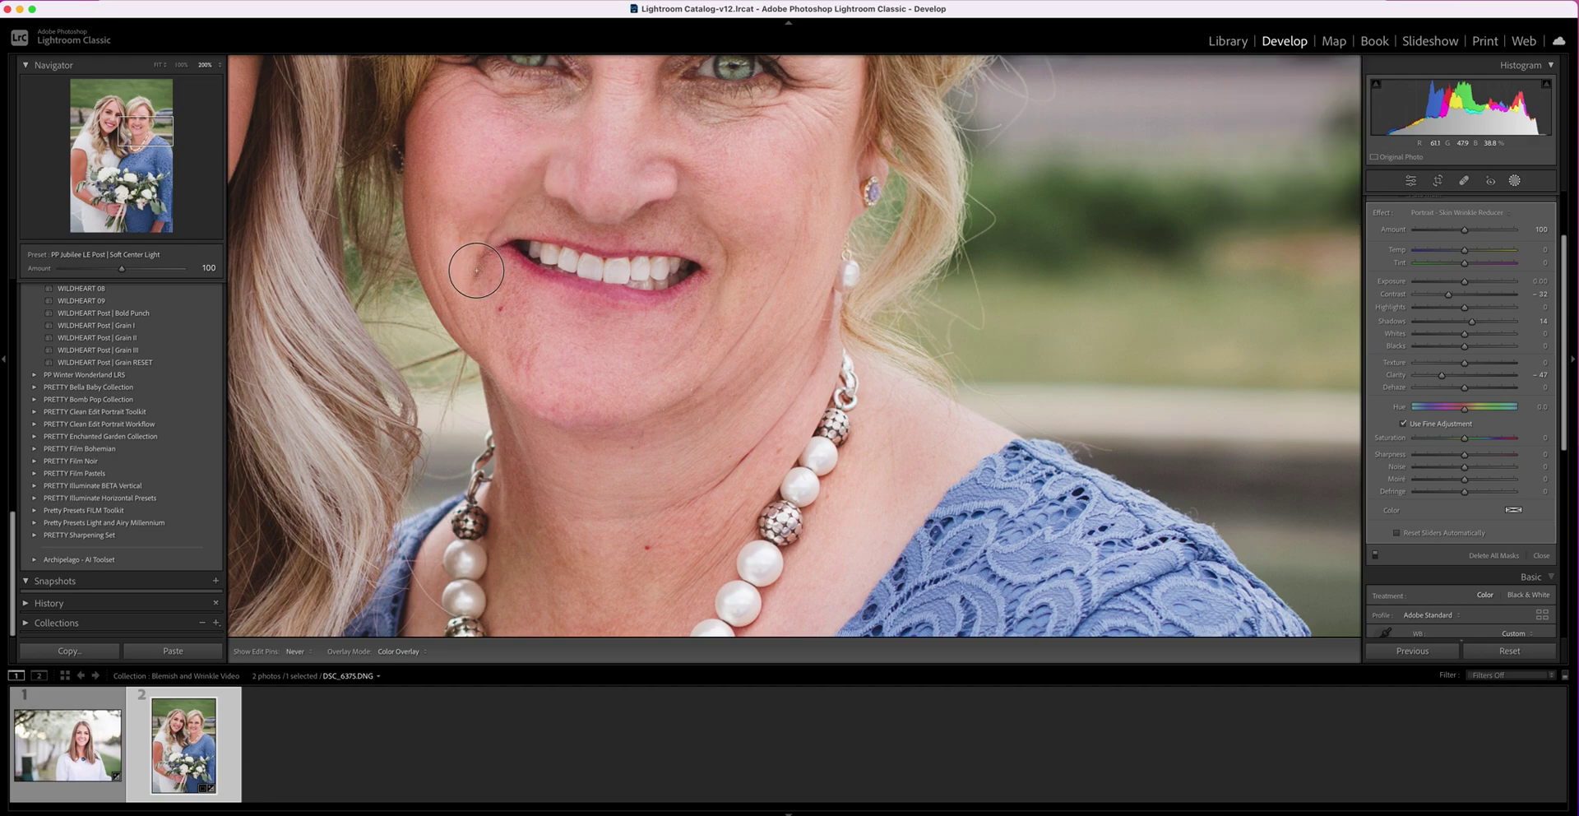
key("h")
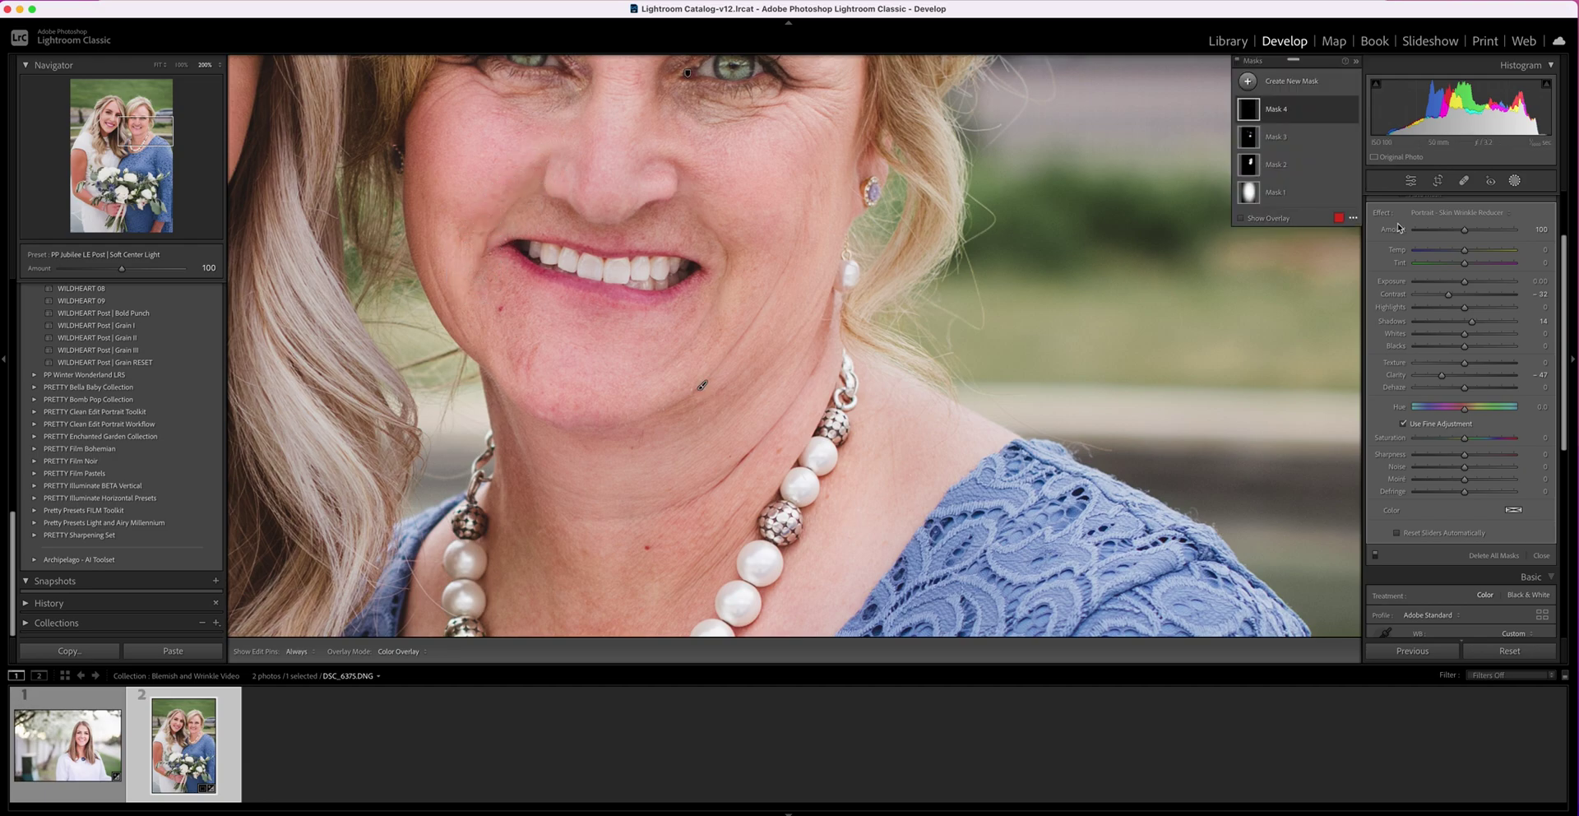
left_click_drag(1464, 231, 1458, 234)
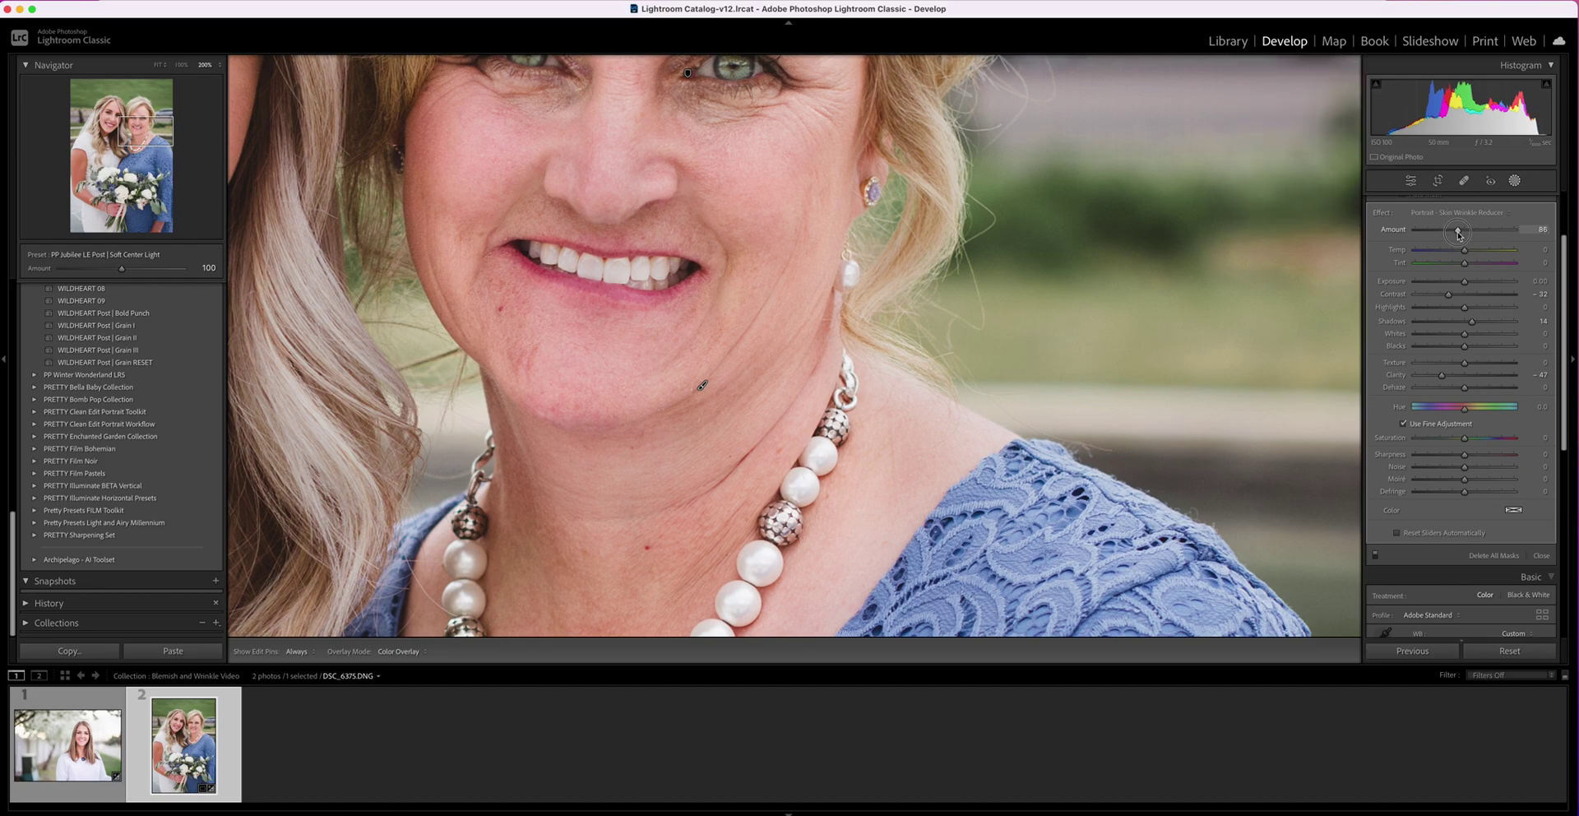
left_click_drag(1459, 234, 1459, 234)
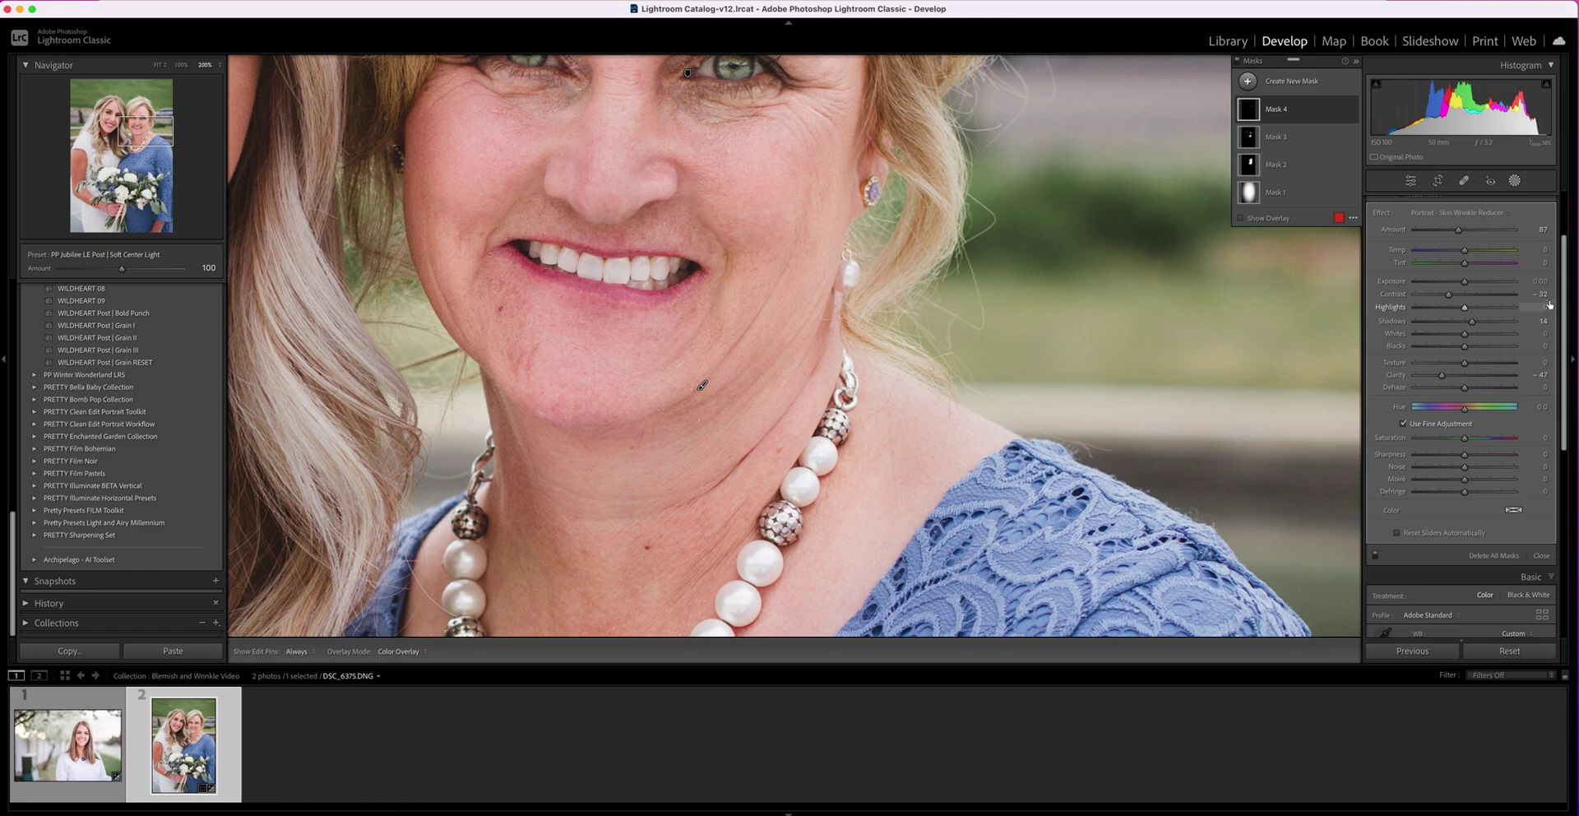
scroll(1549, 305, "down", 1)
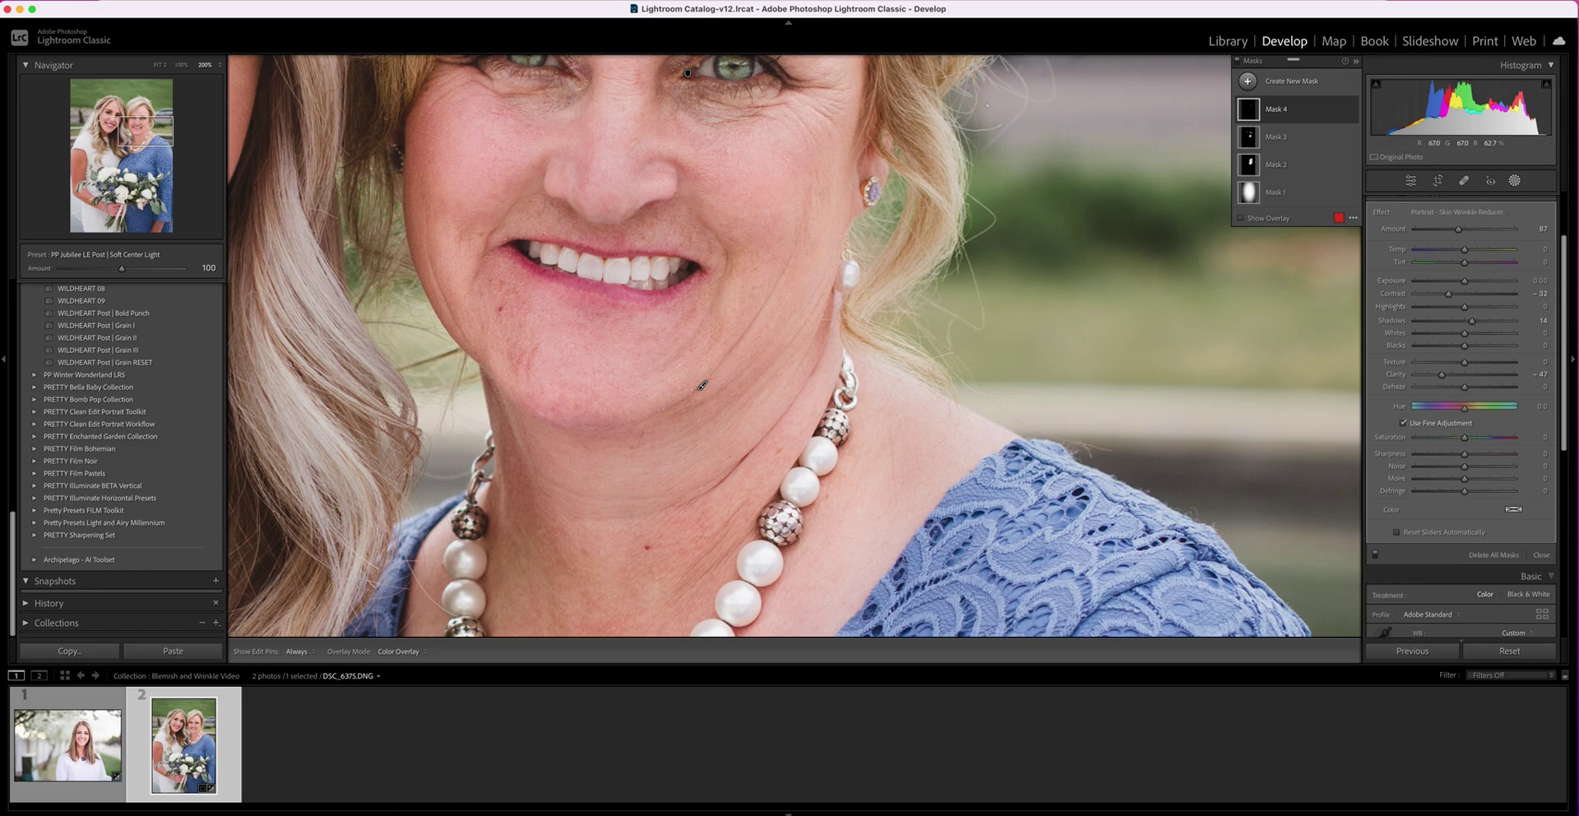
Step: Brush the wrinkle-reducer mask over the under-eye lines beside her eye
scroll(702, 385, "up", 10)
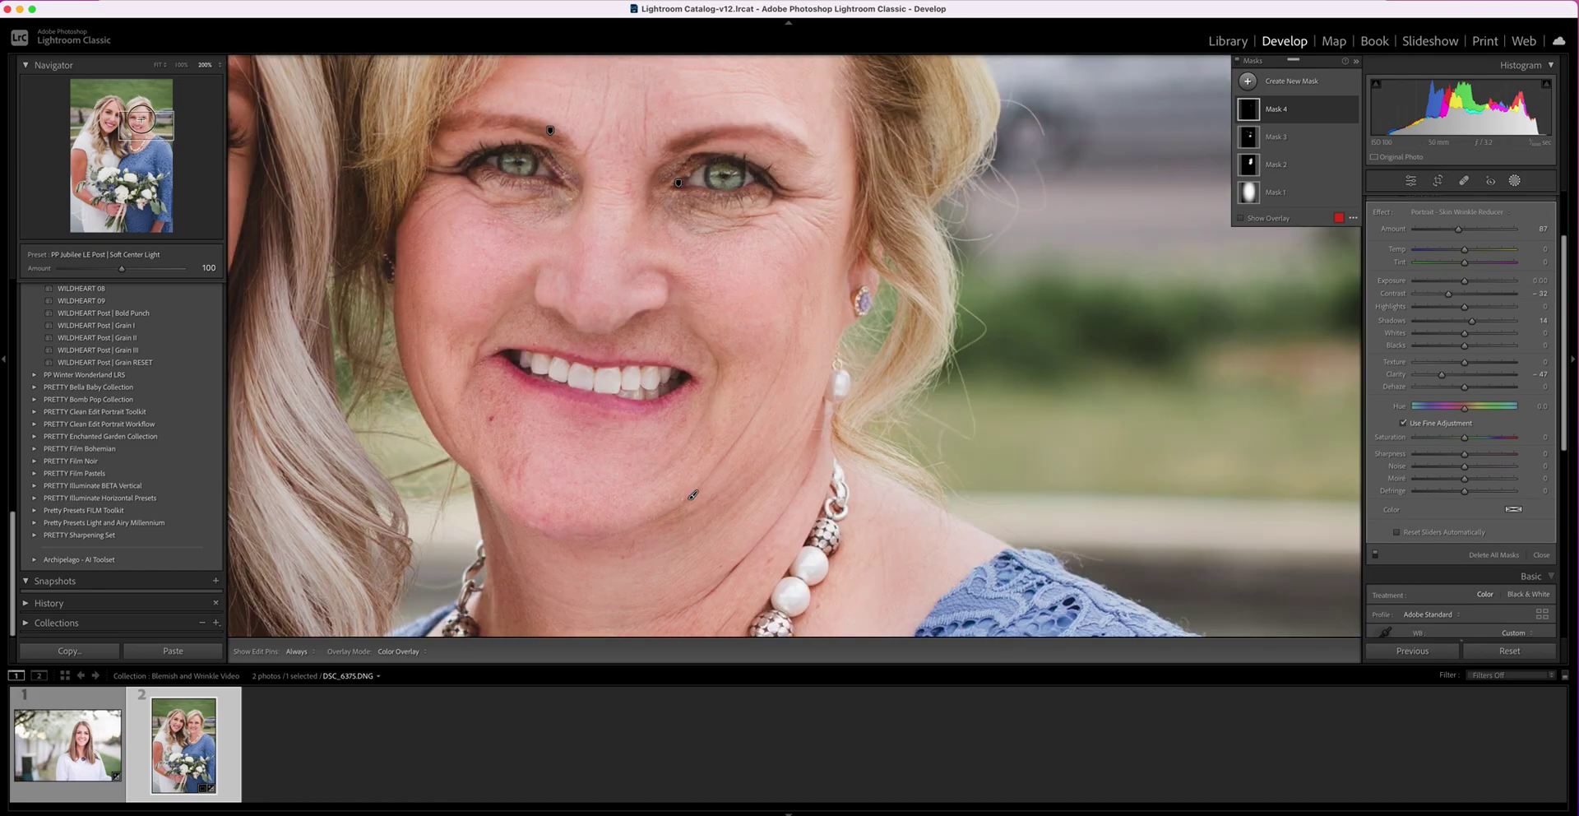
scroll(802, 550, "down", 5)
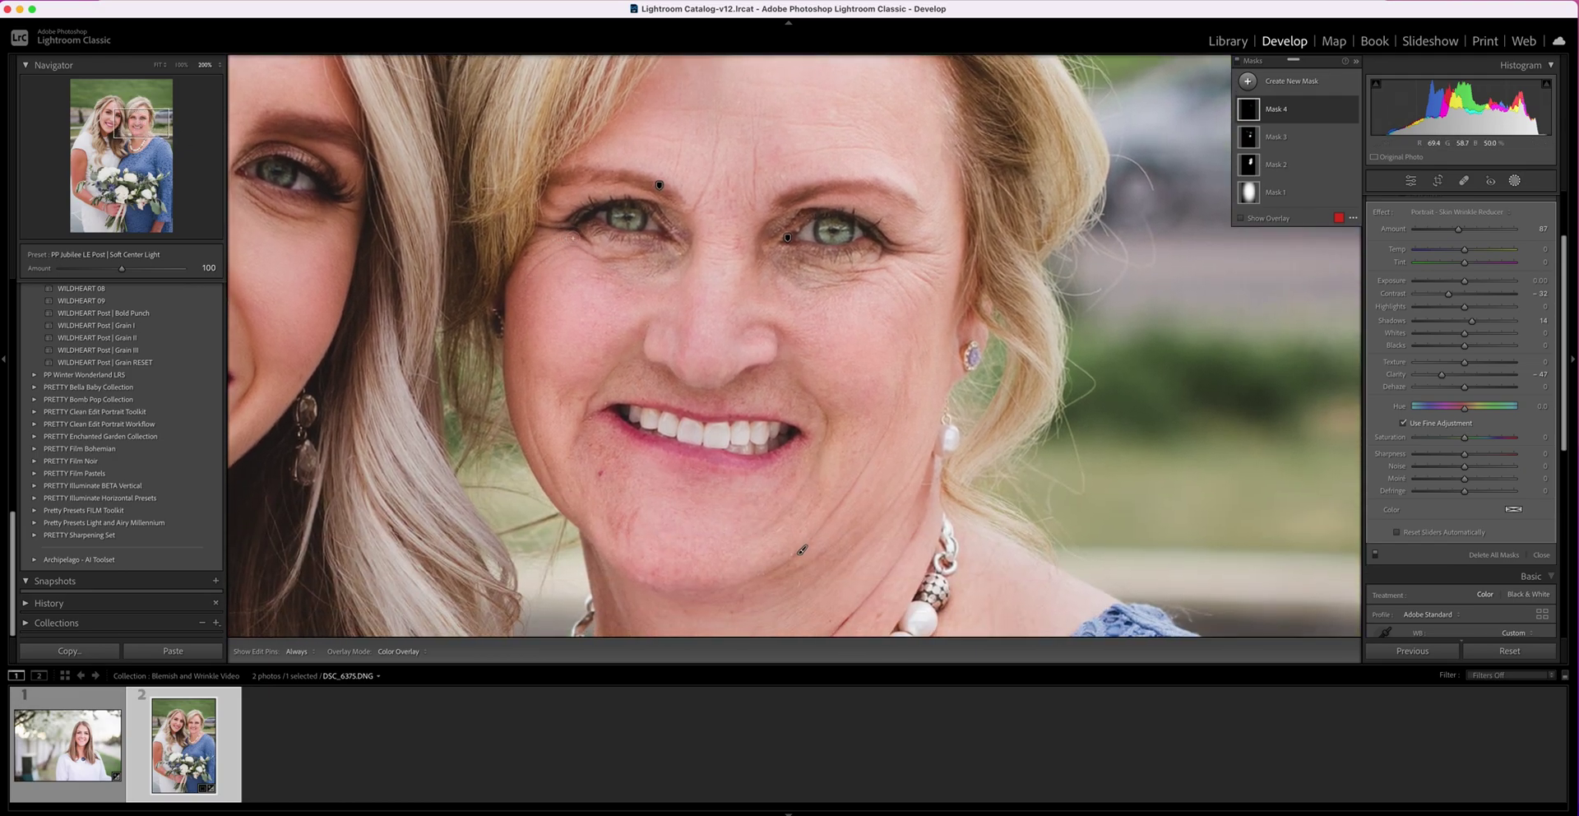
key("h")
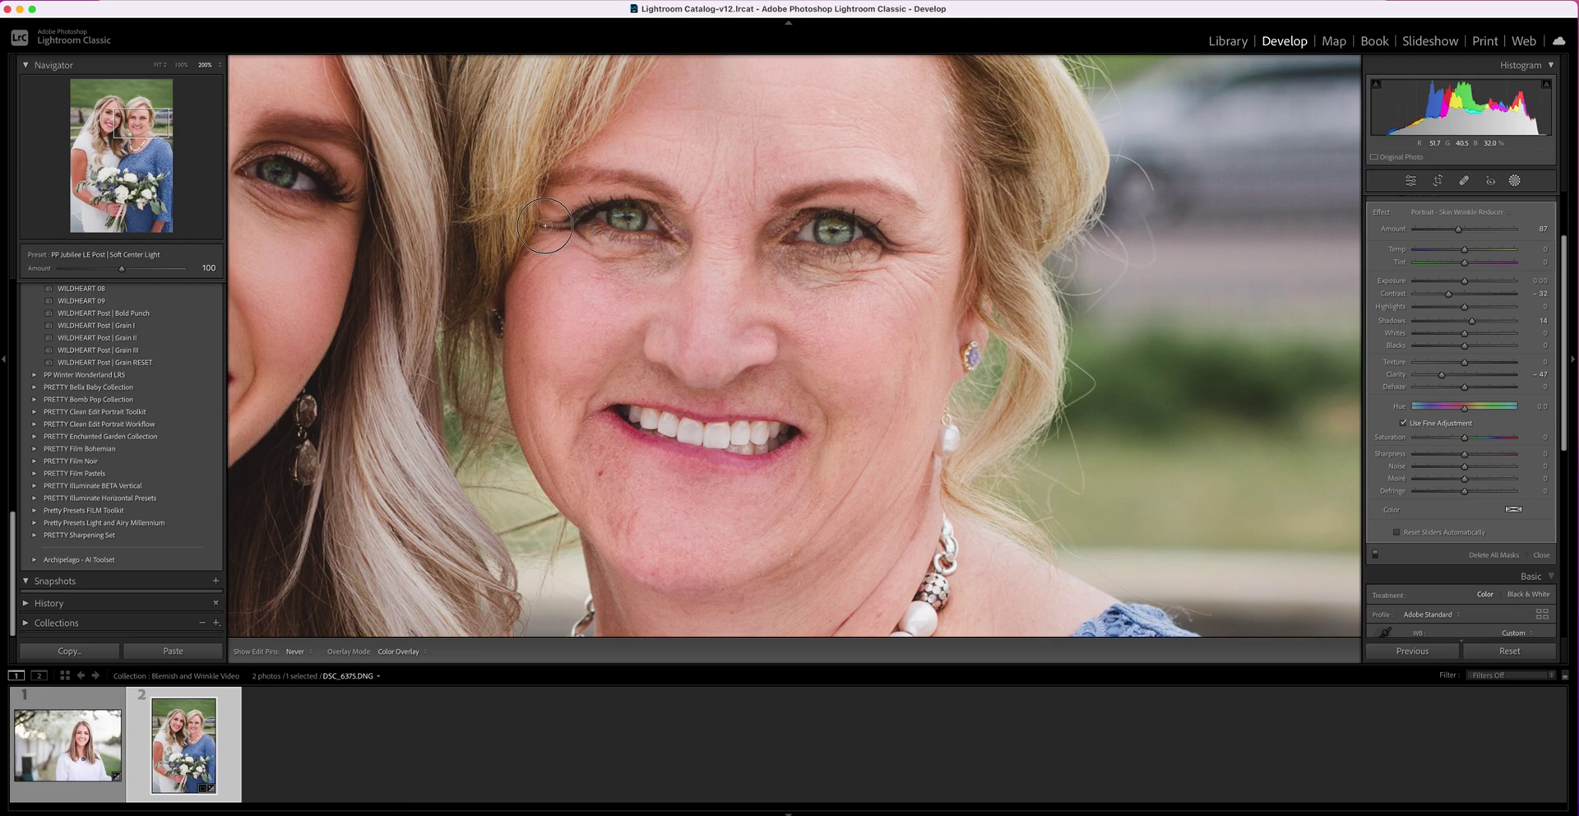
left_click_drag(535, 224, 582, 240)
key("h")
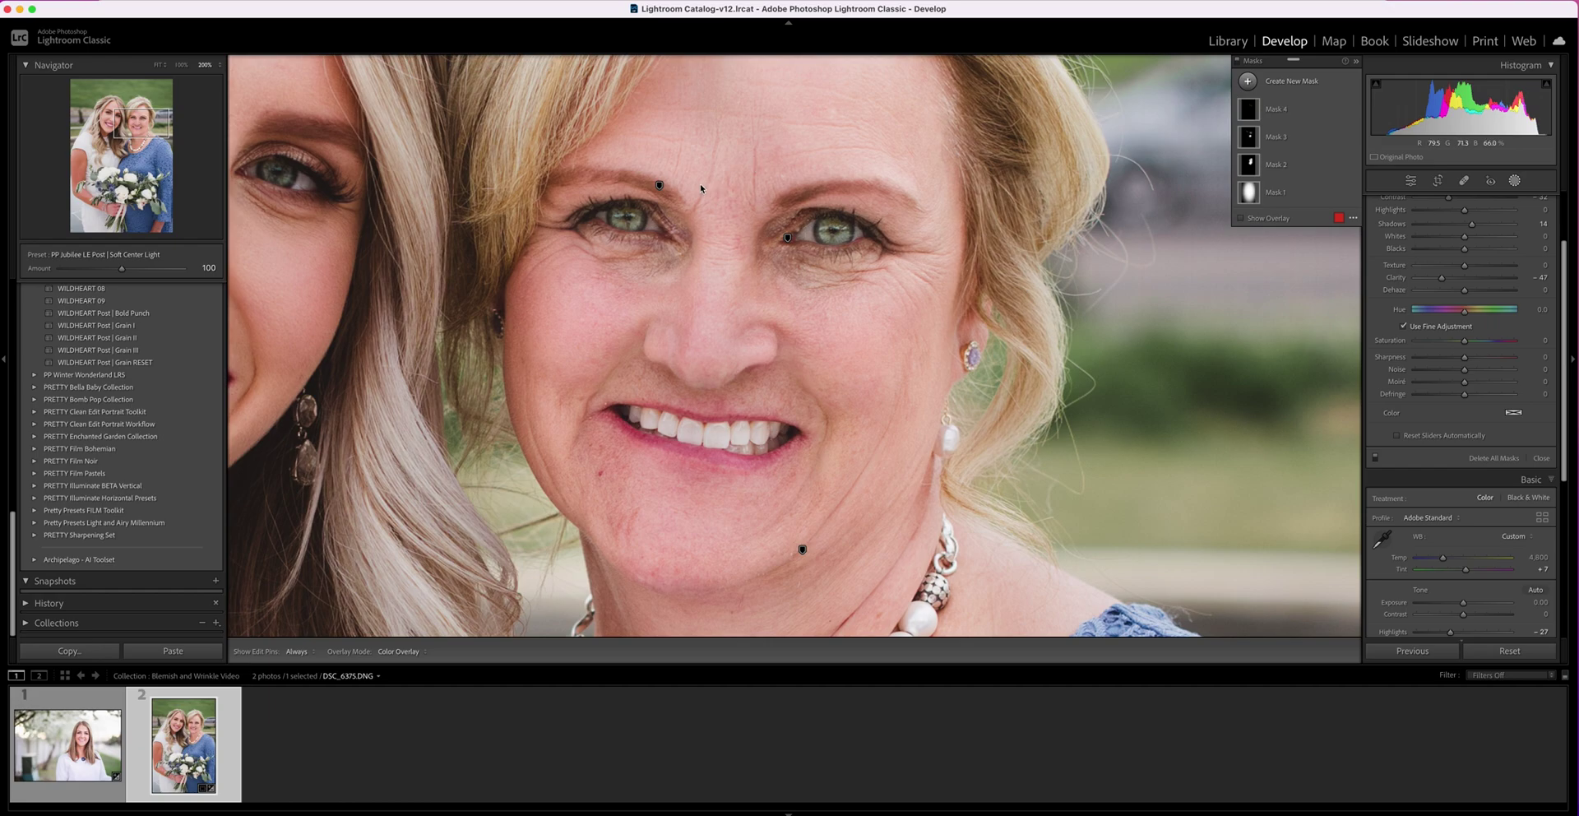
Step: Zoom out to fit the whole portrait, exit Masking to Basic adjustments, and expand History
mouse_move(659, 187)
key("super+minus")
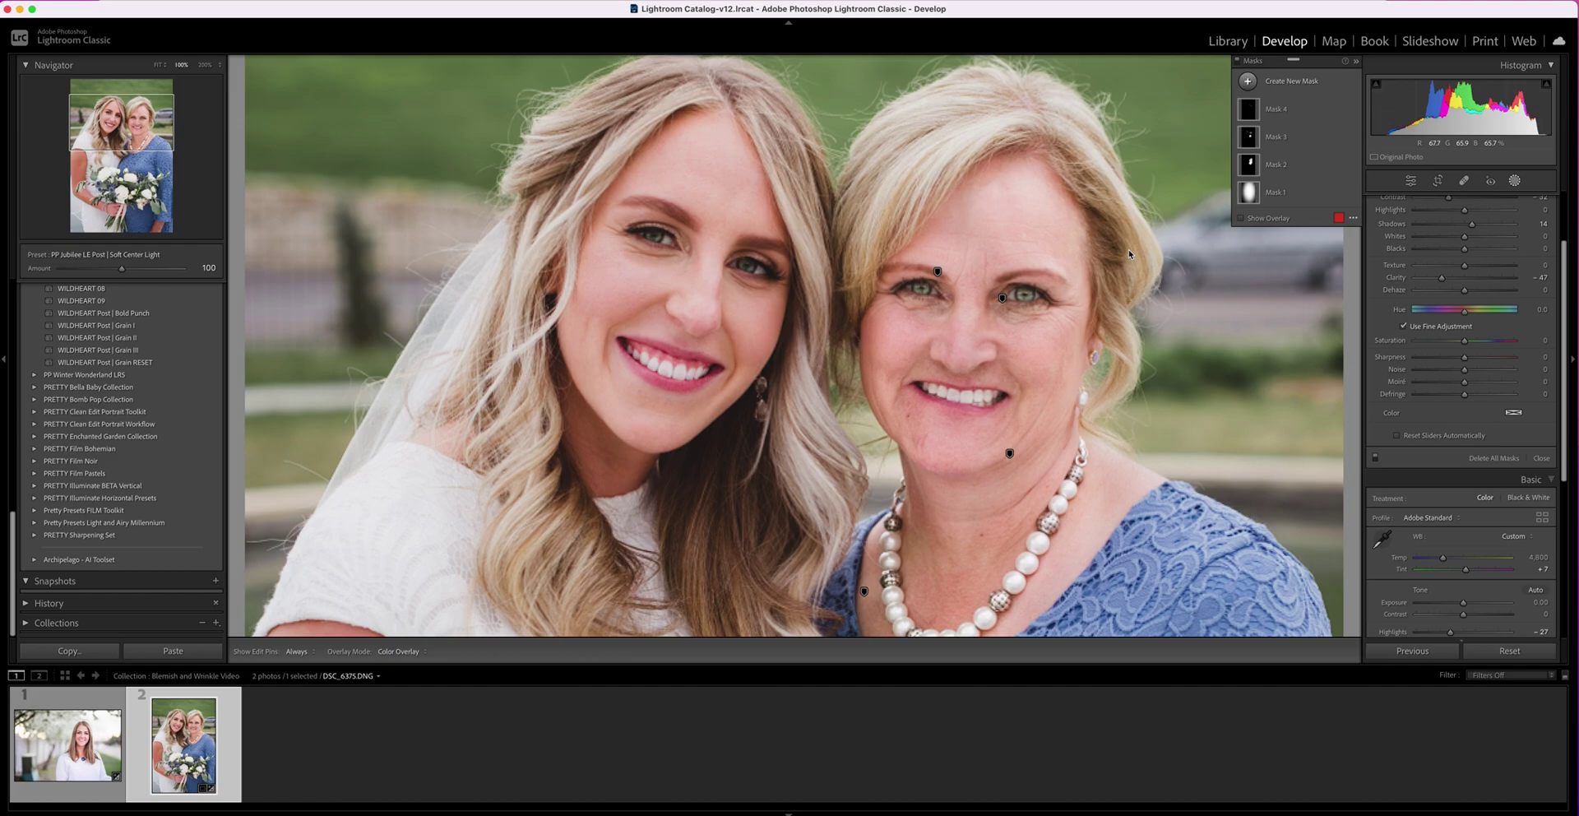
key("super+minus")
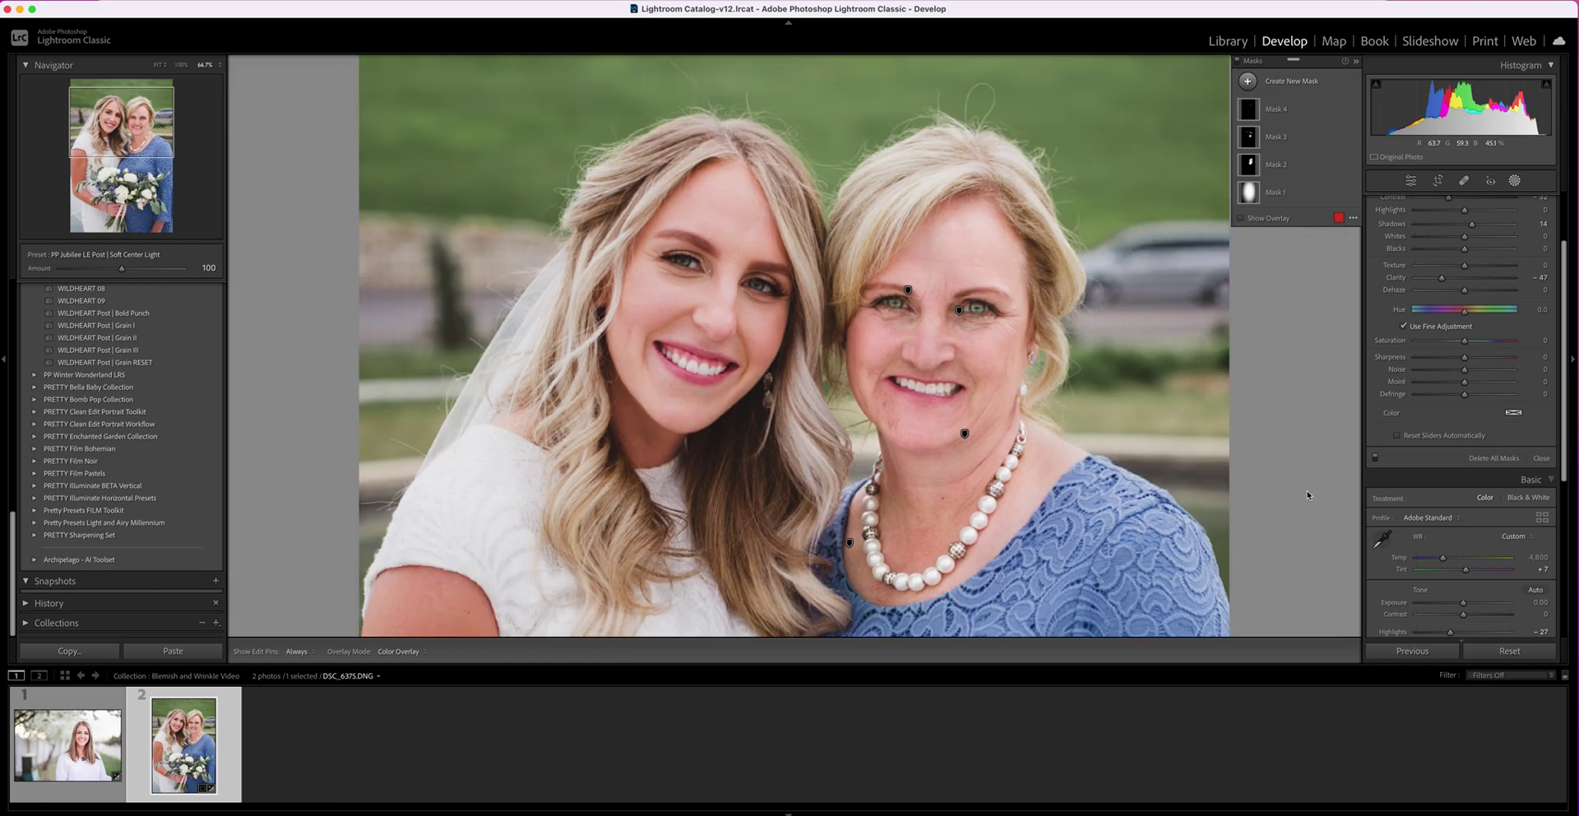
key("super+minus")
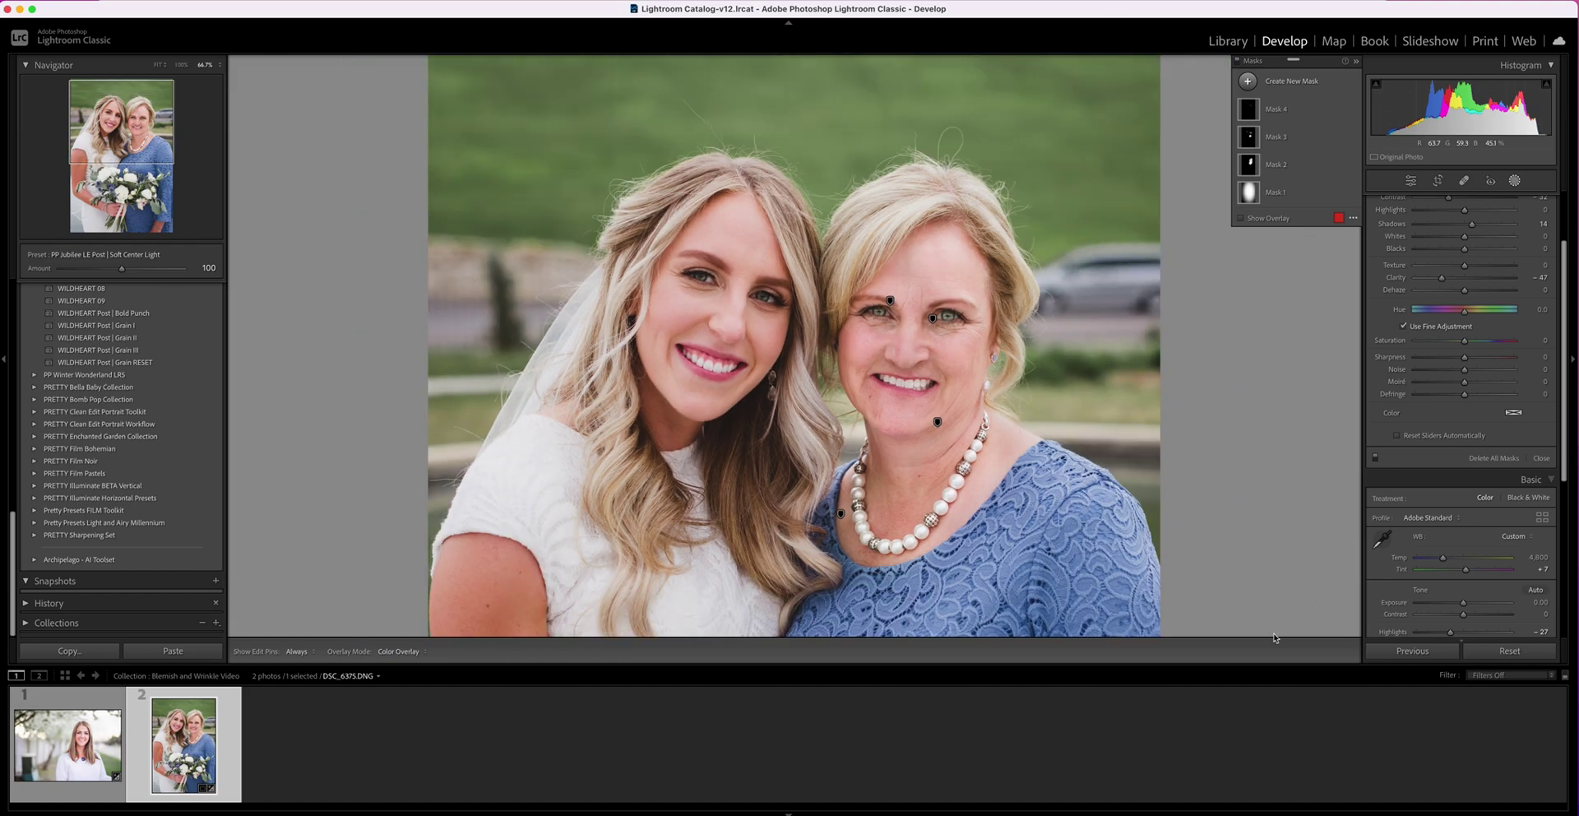
left_click(1410, 180)
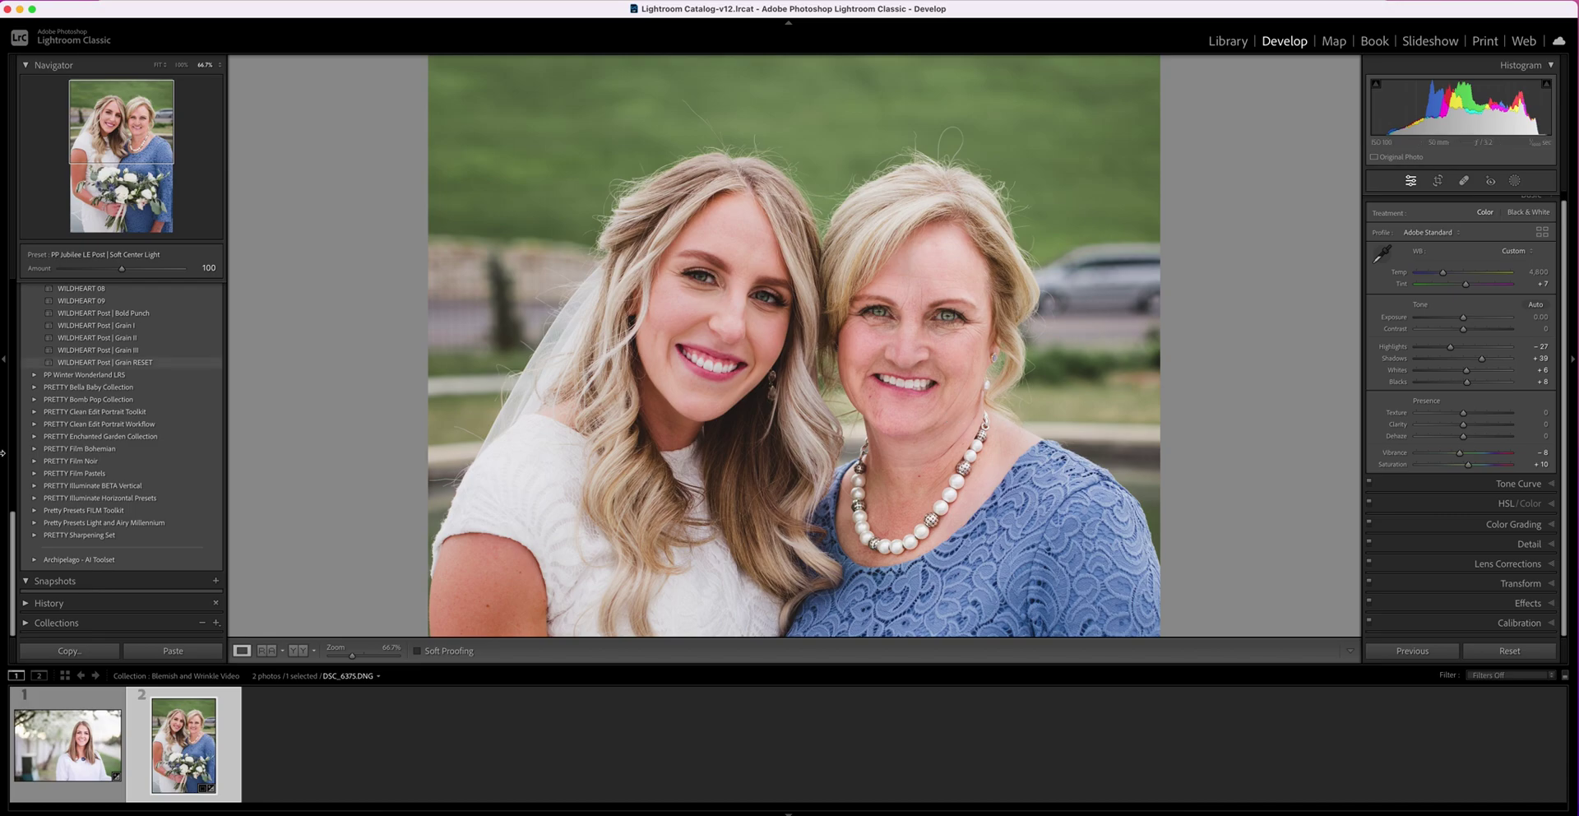
left_click(26, 604)
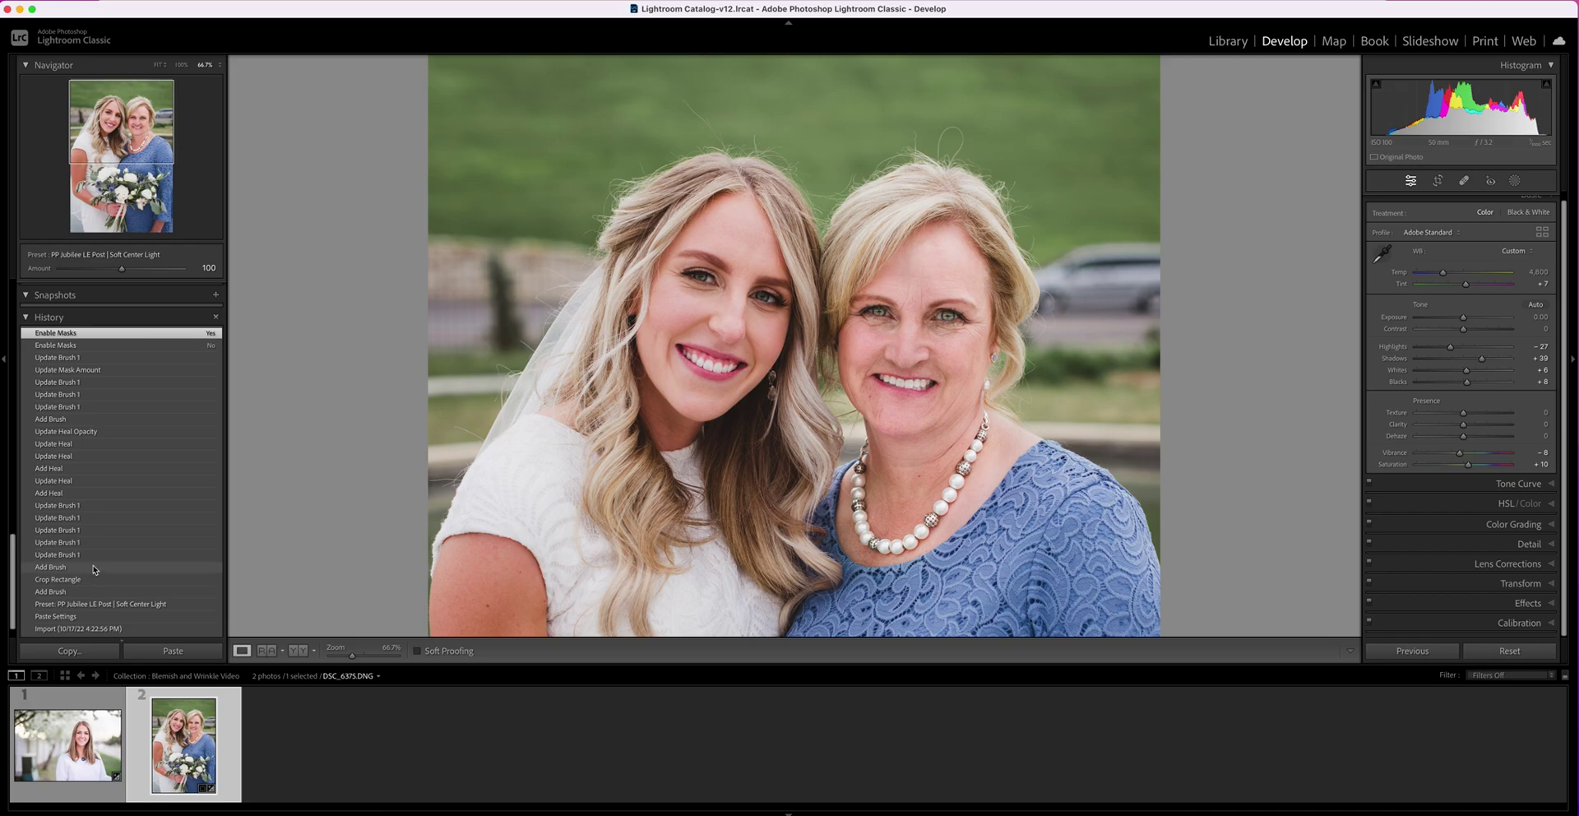
Step: Compare the Update Brush 1 and Add Heal history states, then return to Enable Masks
left_click(97, 505)
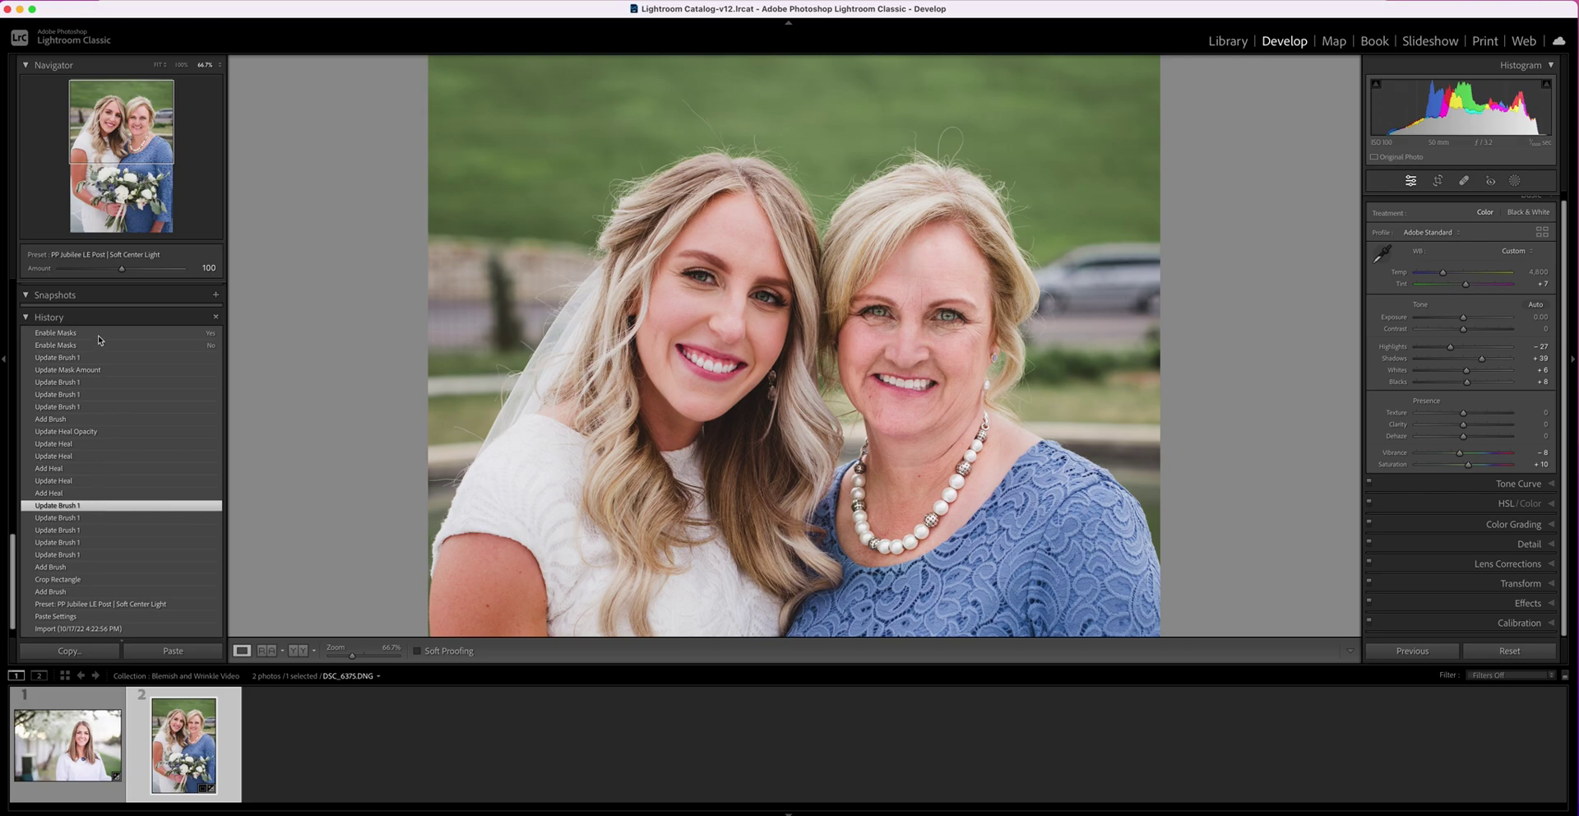
scroll(97, 334, "up", 3)
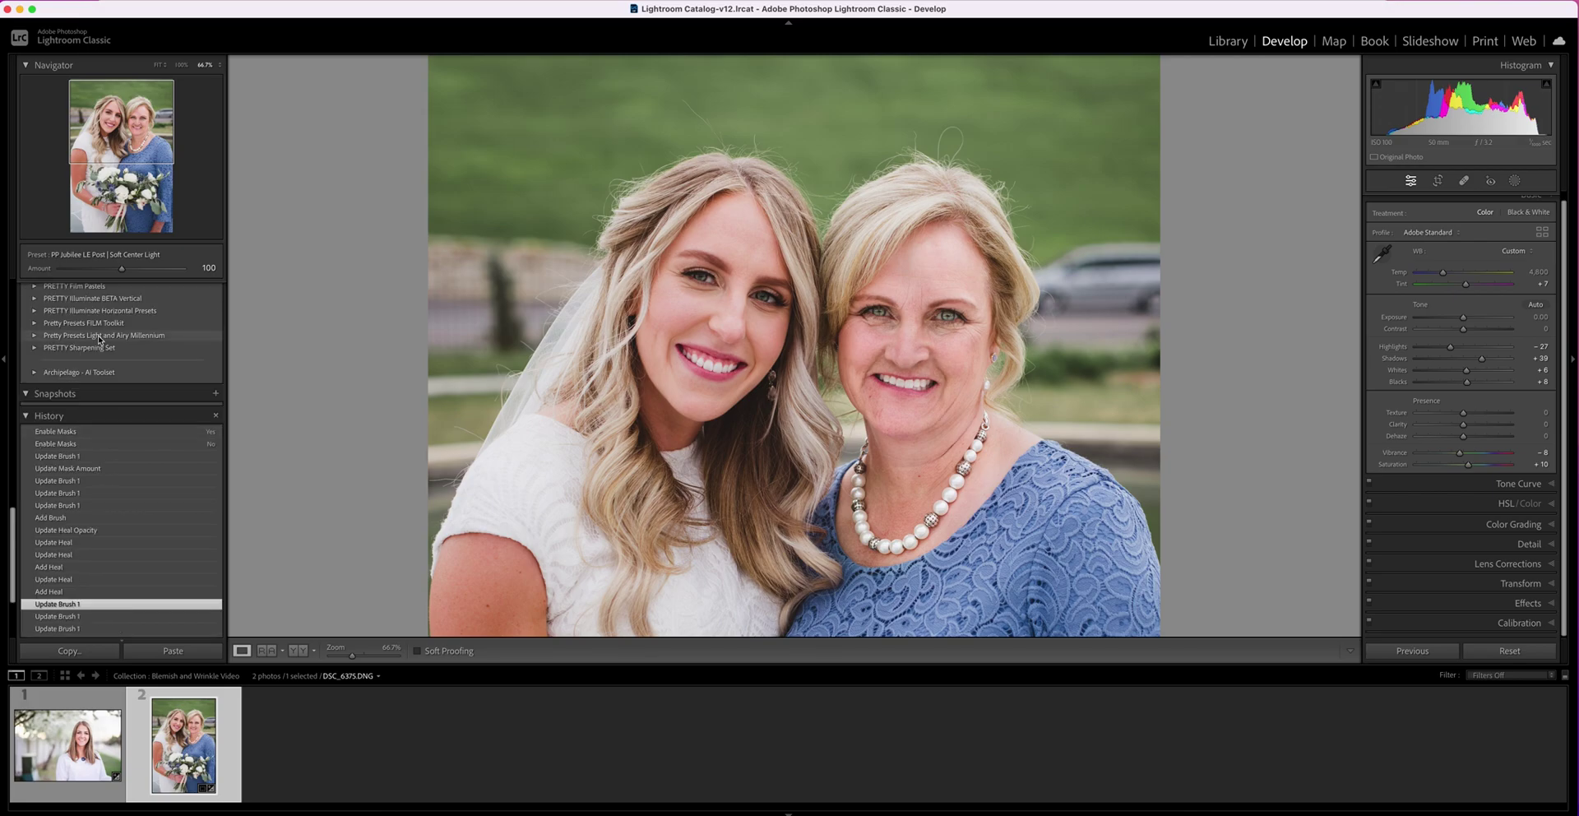
left_click(83, 434)
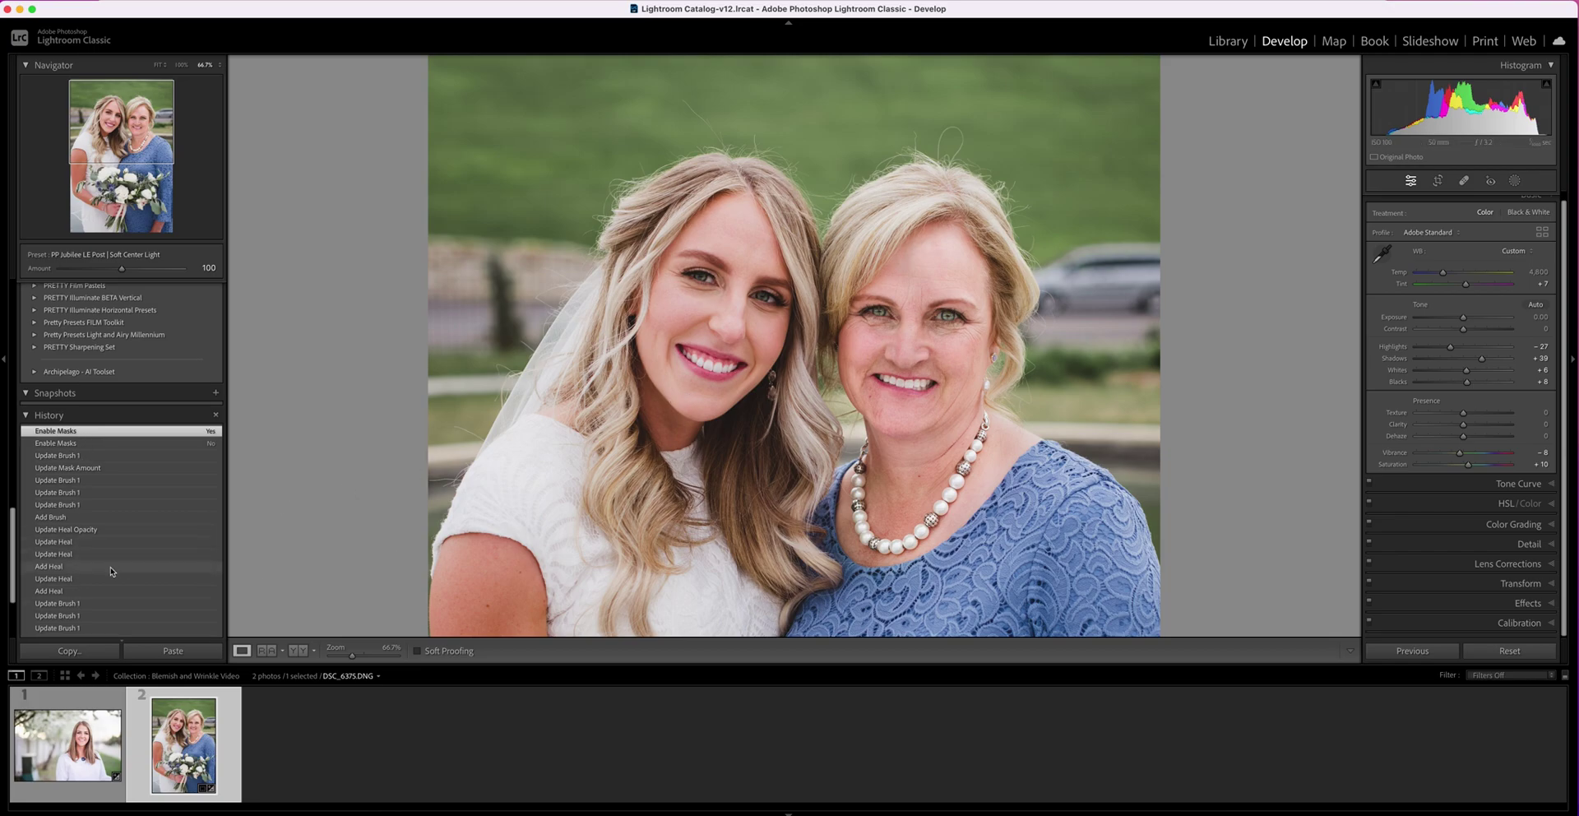
scroll(110, 567, "down", 1)
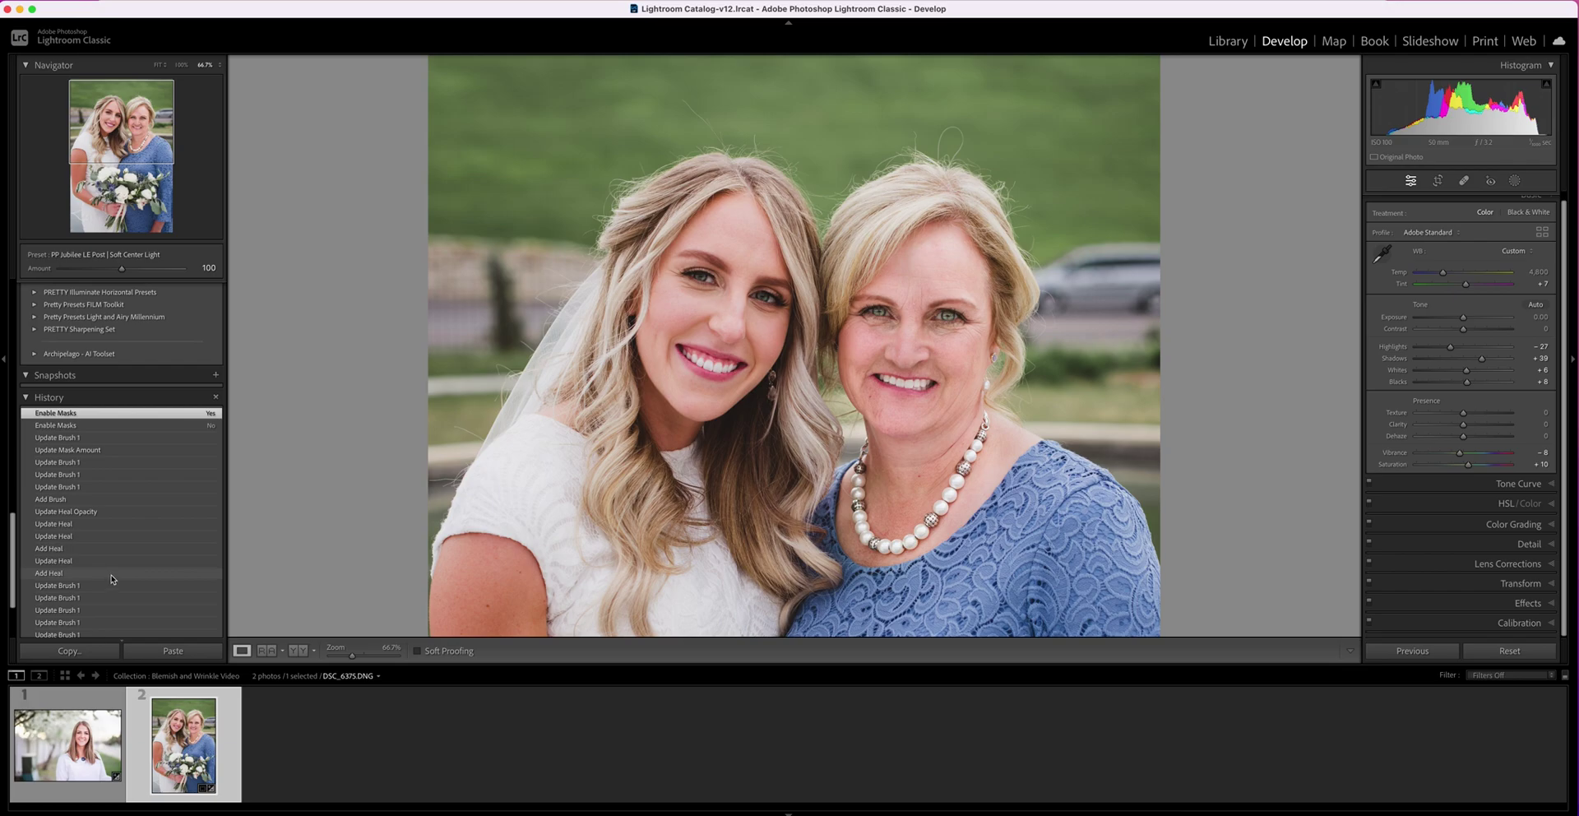
left_click(110, 575)
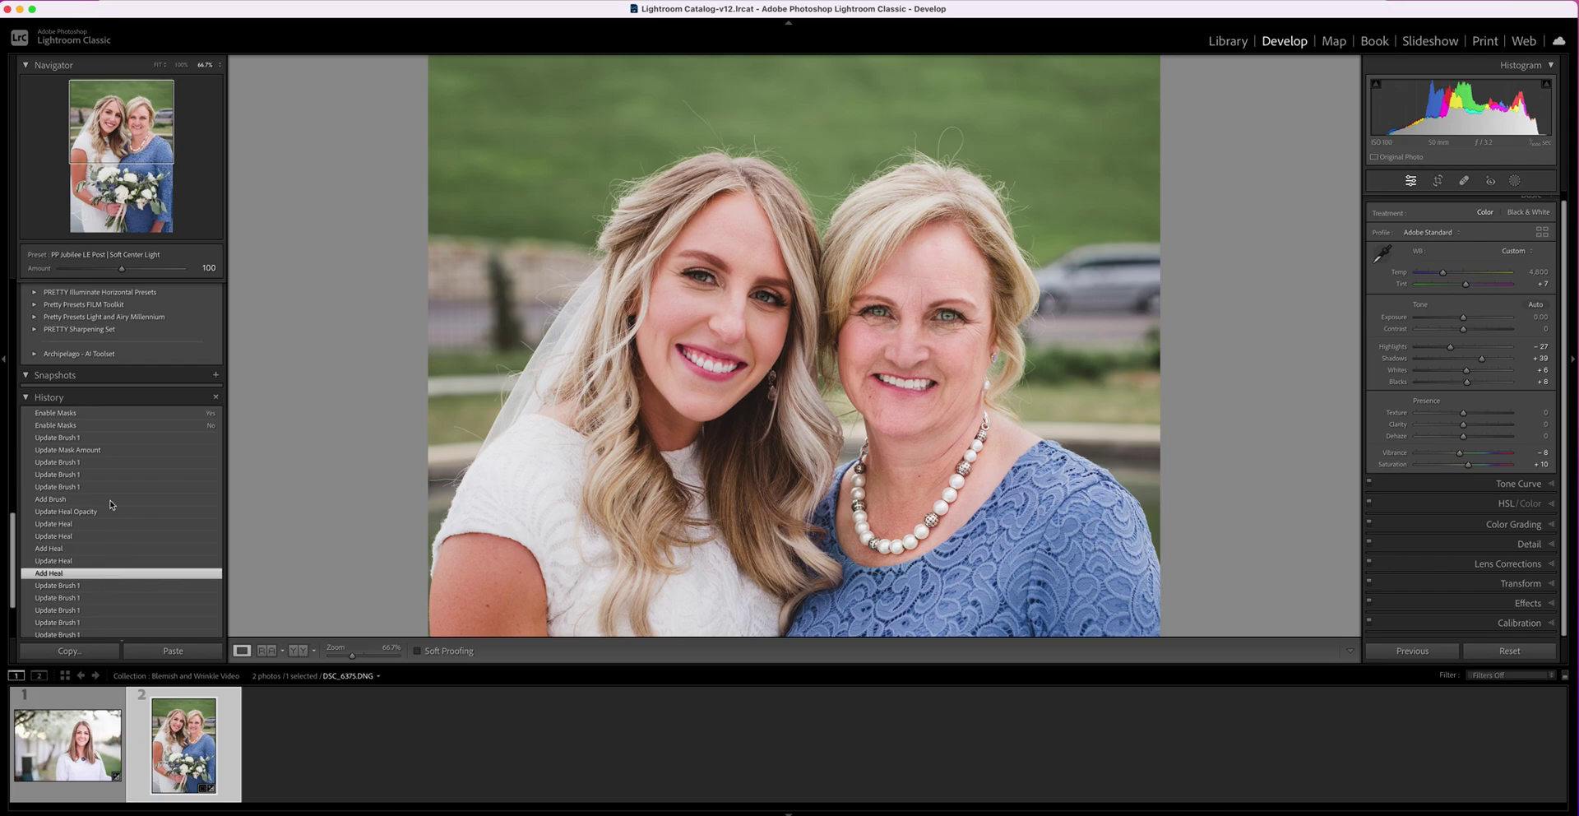
left_click(110, 413)
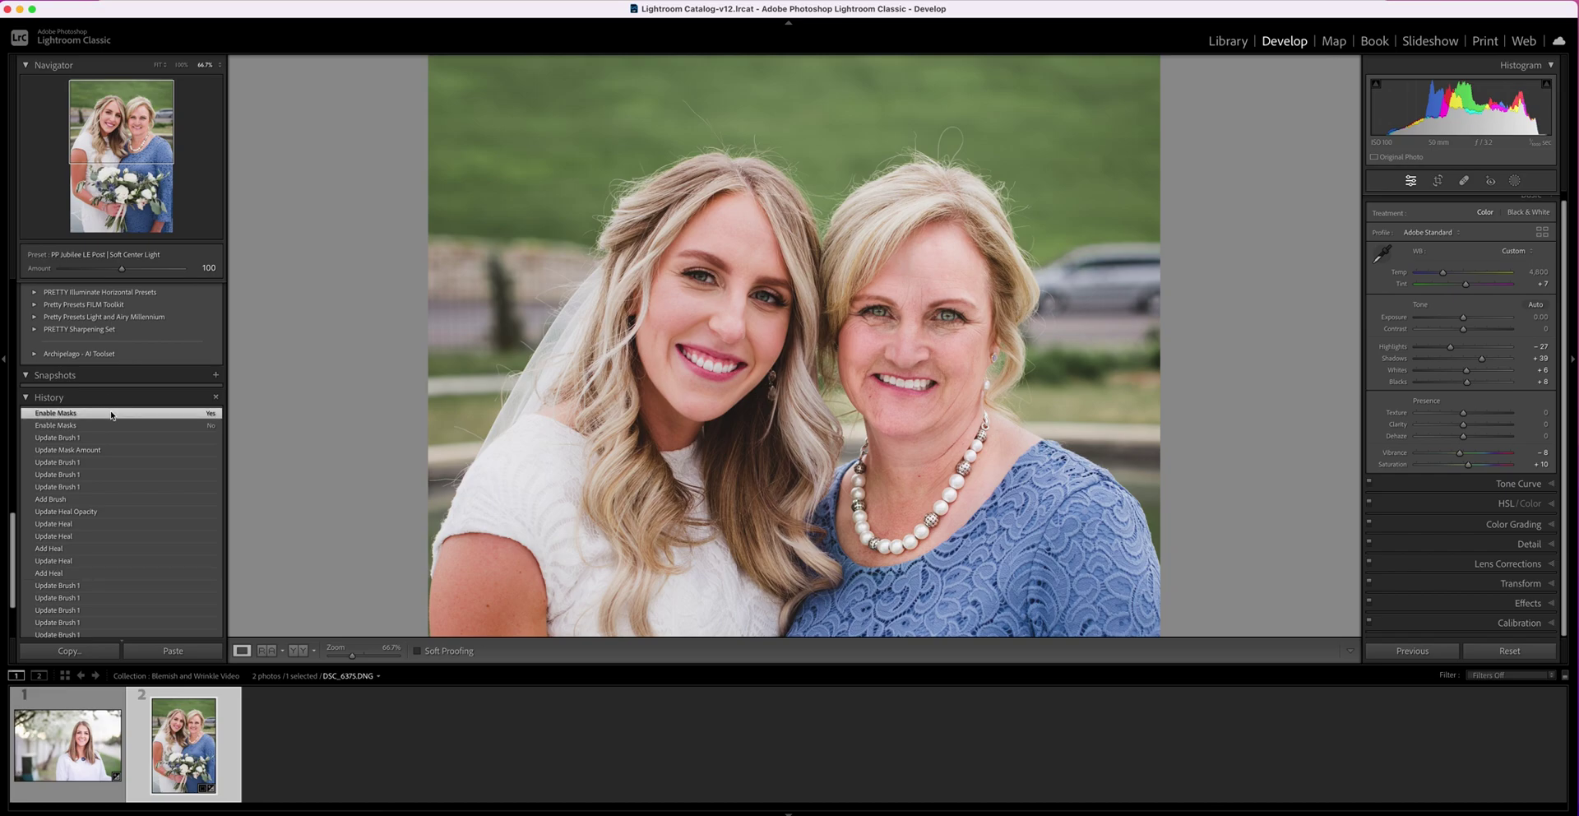